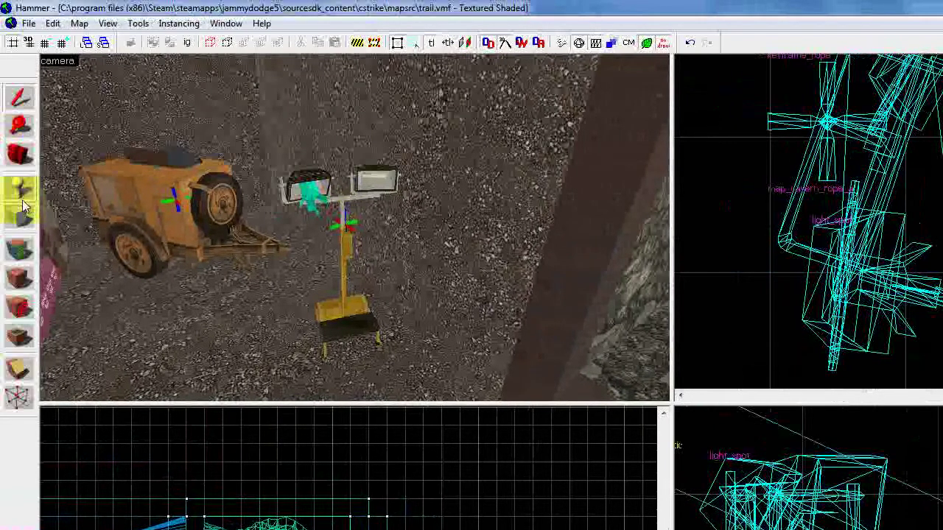
Place a new point entity on the gravel in front of the orange trailer and open its properties.
{"action": "left_click", "coordinate": [22, 198]}
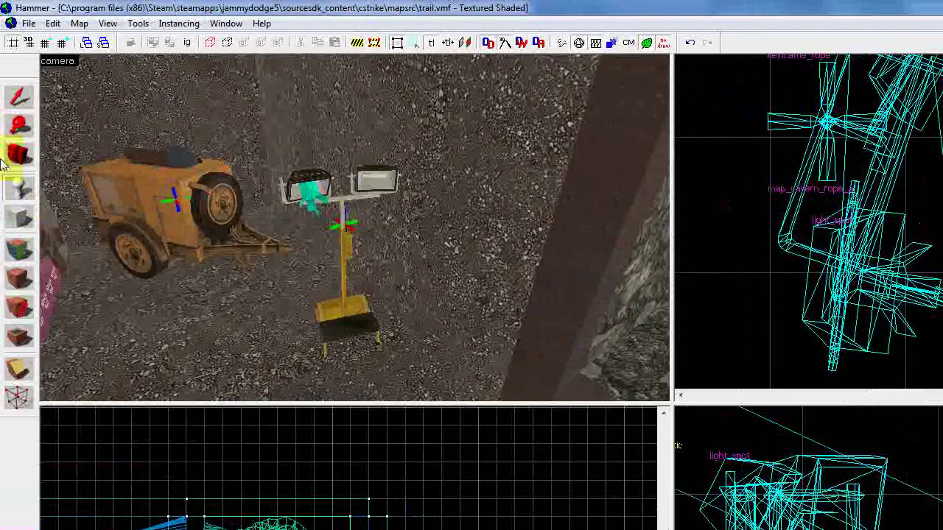
{"action": "left_click", "coordinate": [184, 324]}
{"action": "key", "text": "shift+s"}
{"action": "key", "text": "alt+Return"}
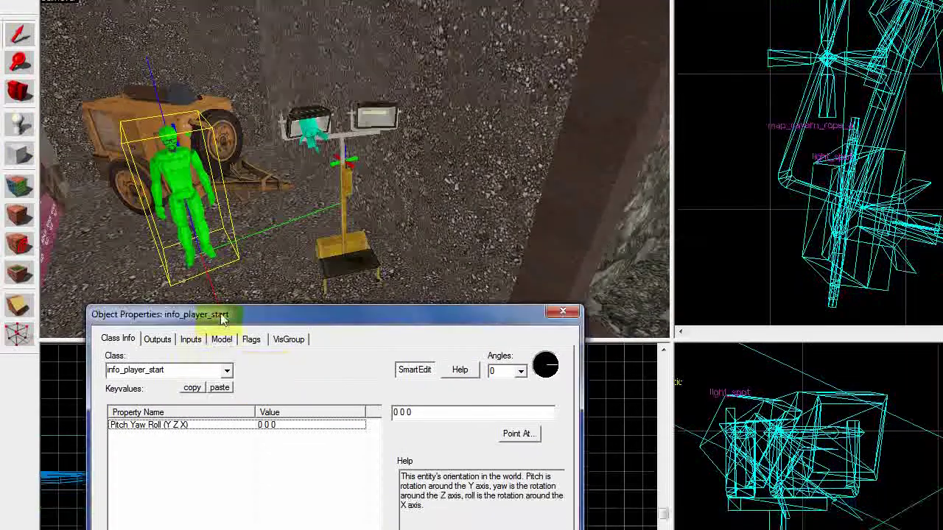
Change the new entity's class to light and apply it.
{"action": "left_click_drag", "start_coordinate": [224, 347], "coordinate": [252, 124]}
{"action": "double_click", "coordinate": [213, 179]}
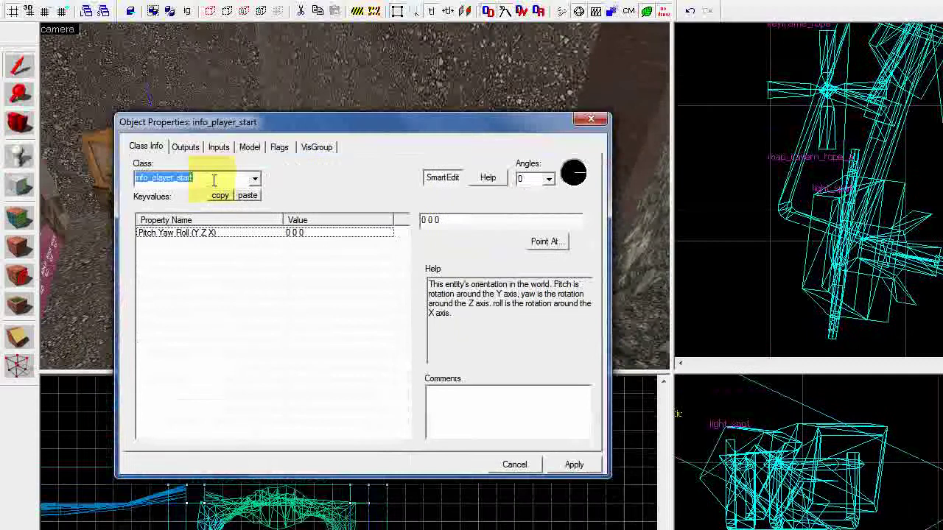
{"action": "type", "text": "light"}
{"action": "key", "text": "Return"}
{"action": "left_click", "coordinate": [574, 465]}
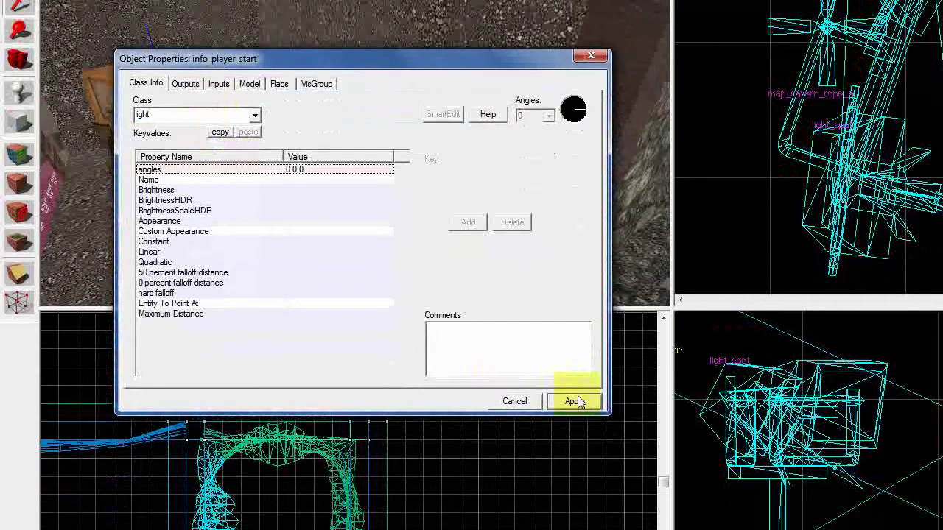
Raise the light off the ground to about the height of the trailer body in the side view.
{"action": "left_click_drag", "start_coordinate": [379, 123], "coordinate": [666, 152]}
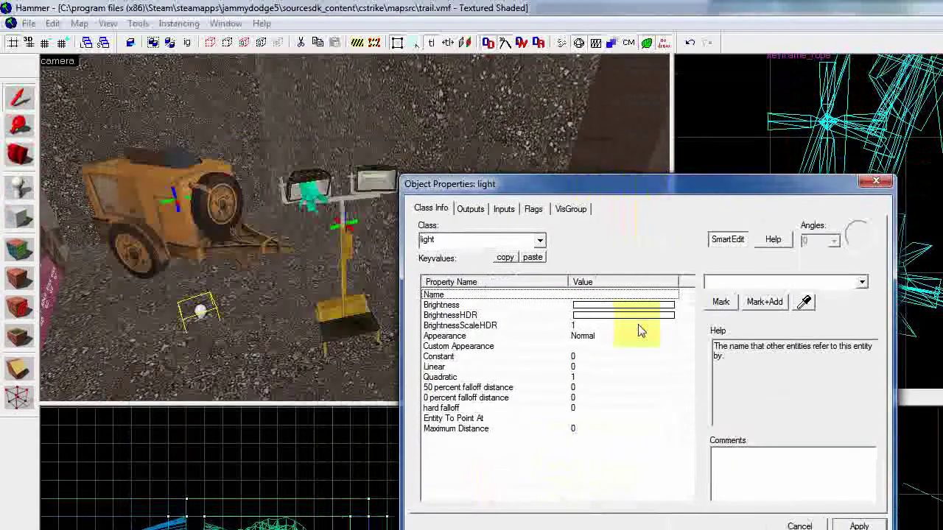
{"action": "scroll", "coordinate": [379, 446], "scroll_direction": "down", "scroll_amount": 10}
{"action": "scroll", "coordinate": [182, 484], "scroll_direction": "up", "scroll_amount": 7}
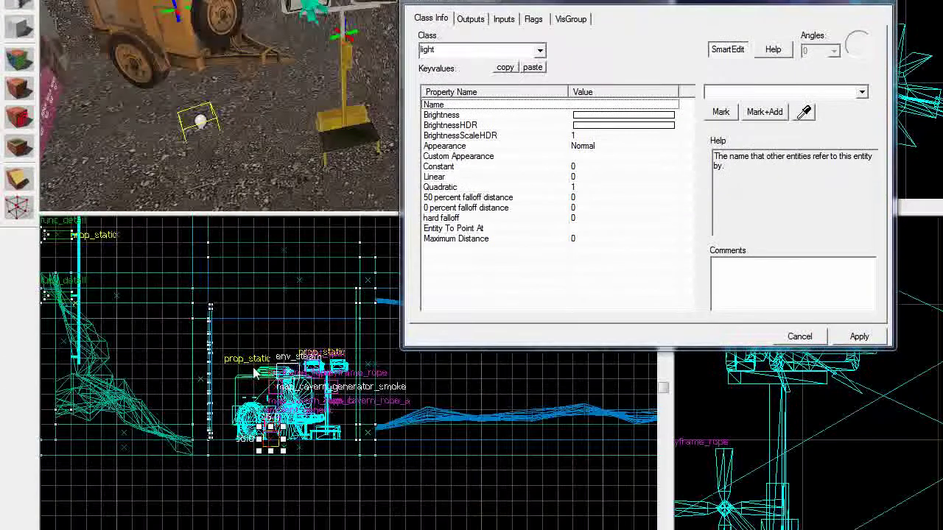
{"action": "left_click_drag", "start_coordinate": [271, 376], "coordinate": [268, 343]}
Set the light's Brightness colour to red (253 0 6).
{"action": "left_click", "coordinate": [663, 51]}
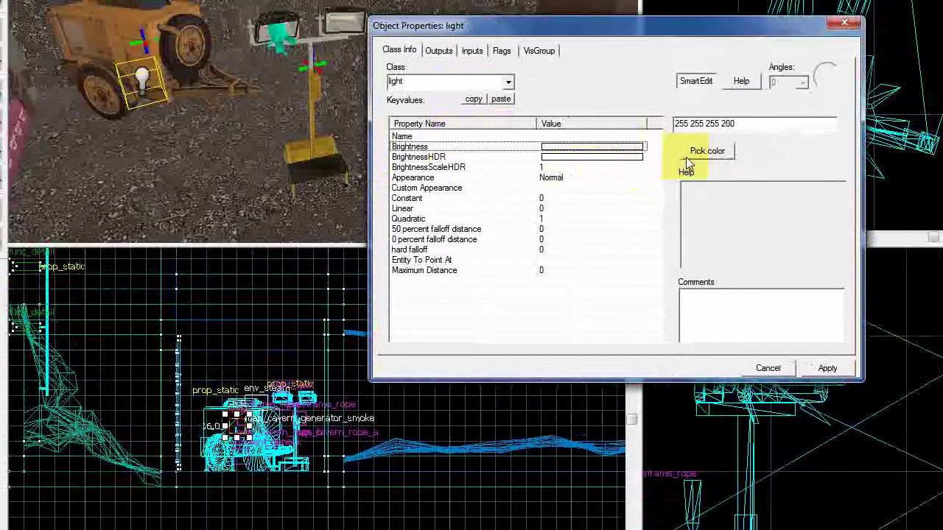
{"action": "left_click", "coordinate": [722, 154]}
{"action": "left_click_drag", "start_coordinate": [771, 118], "coordinate": [781, 104]}
{"action": "left_click_drag", "start_coordinate": [803, 114], "coordinate": [802, 166]}
{"action": "left_click", "coordinate": [423, 333]}
Set the light's BrightnessHDR colour to red (202 13 17) and apply the changes.
{"action": "left_click", "coordinate": [486, 199]}
{"action": "left_click", "coordinate": [526, 190]}
{"action": "left_click", "coordinate": [612, 182]}
{"action": "left_click_drag", "start_coordinate": [676, 177], "coordinate": [677, 215]}
{"action": "mouse_move", "coordinate": [644, 151]}
{"action": "left_mouse_down"}
{"action": "mouse_move", "coordinate": [646, 164]}
{"action": "mouse_move", "coordinate": [655, 152]}
{"action": "left_mouse_up"}
{"action": "left_click", "coordinate": [385, 334]}
{"action": "left_click", "coordinate": [721, 399]}
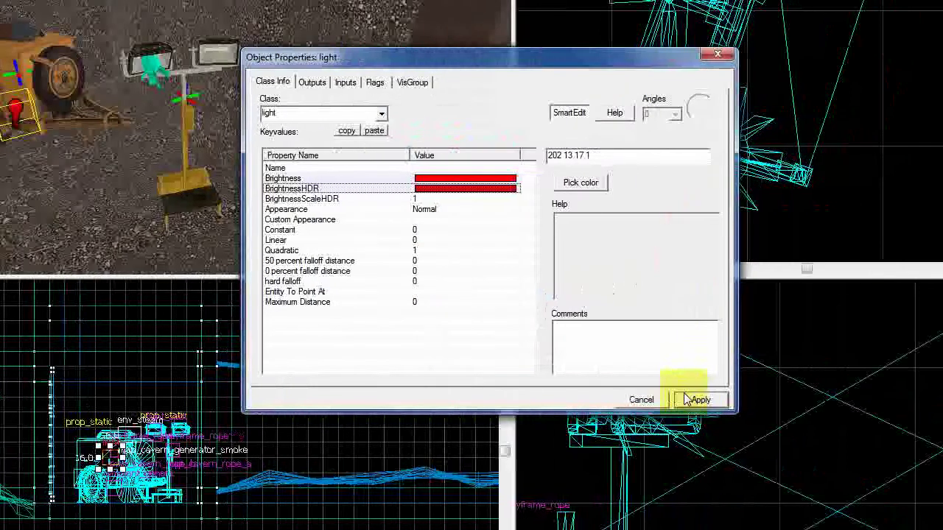
Review the light's Appearance presets, keep Normal and apply.
{"action": "left_click", "coordinate": [429, 200]}
{"action": "left_click", "coordinate": [434, 211]}
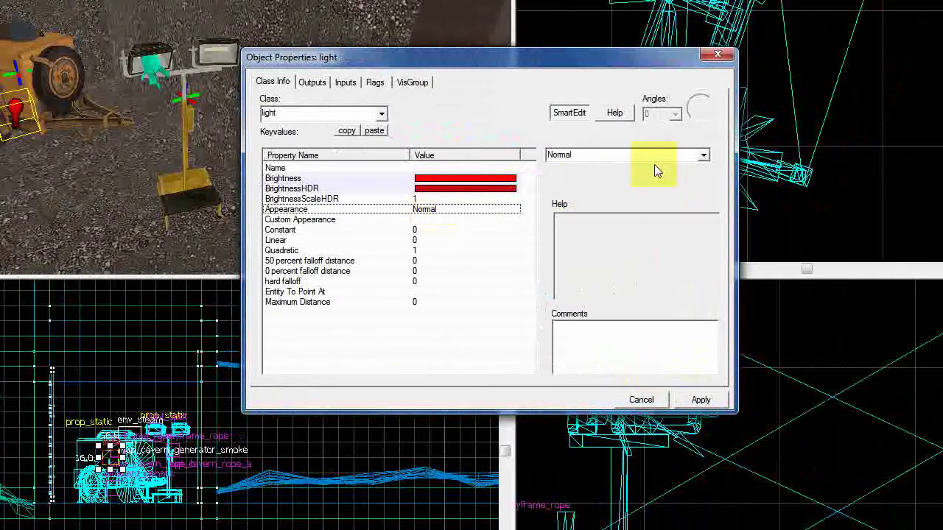
{"action": "left_click", "coordinate": [703, 156]}
{"action": "scroll", "coordinate": [678, 187], "scroll_direction": "down", "scroll_amount": 1}
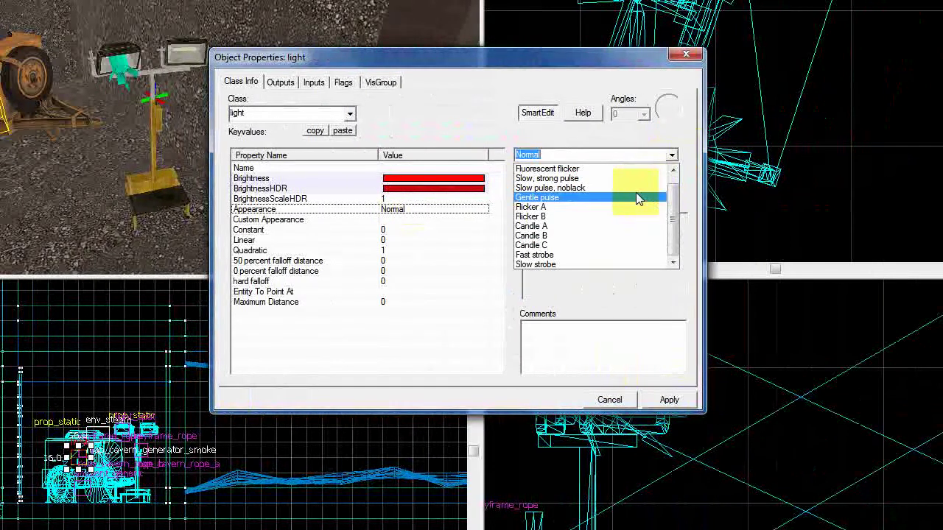
{"action": "scroll", "coordinate": [594, 260], "scroll_direction": "up", "scroll_amount": 1}
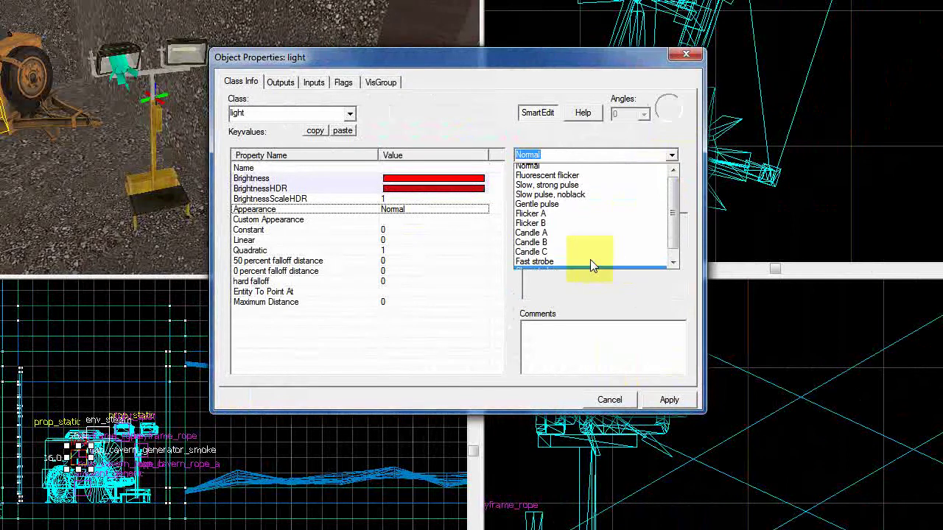
{"action": "left_click", "coordinate": [555, 169]}
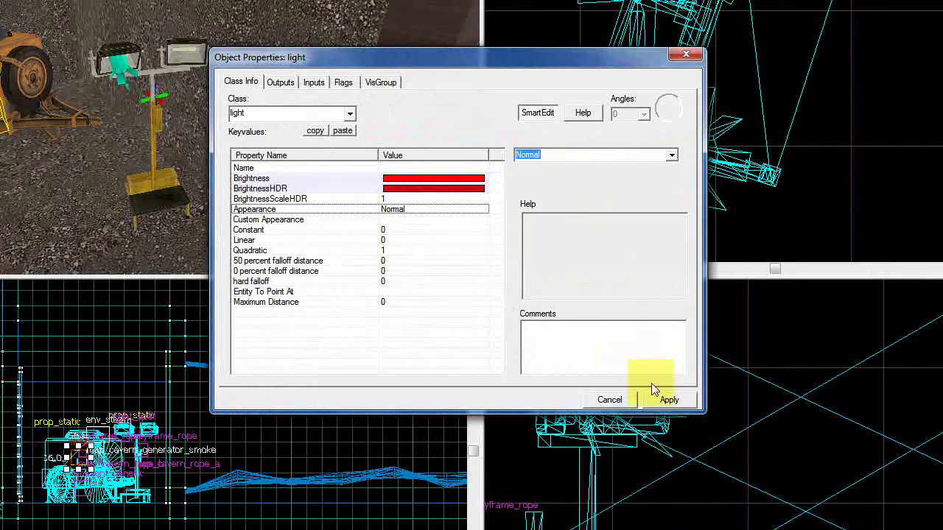
{"action": "left_click", "coordinate": [667, 399]}
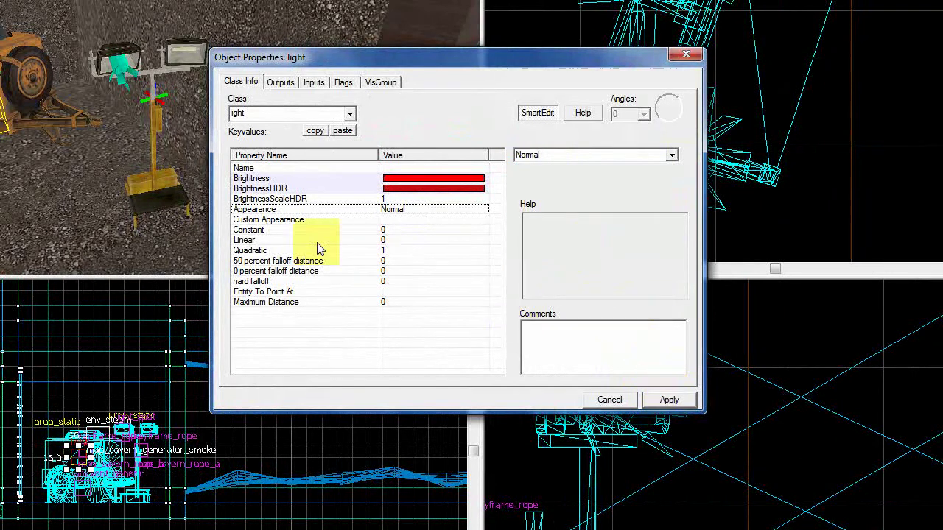
Set the light's 50 percent falloff distance to 128 and its 0 percent falloff distance to 256.
{"action": "left_click", "coordinate": [324, 219]}
{"action": "left_click", "coordinate": [372, 262]}
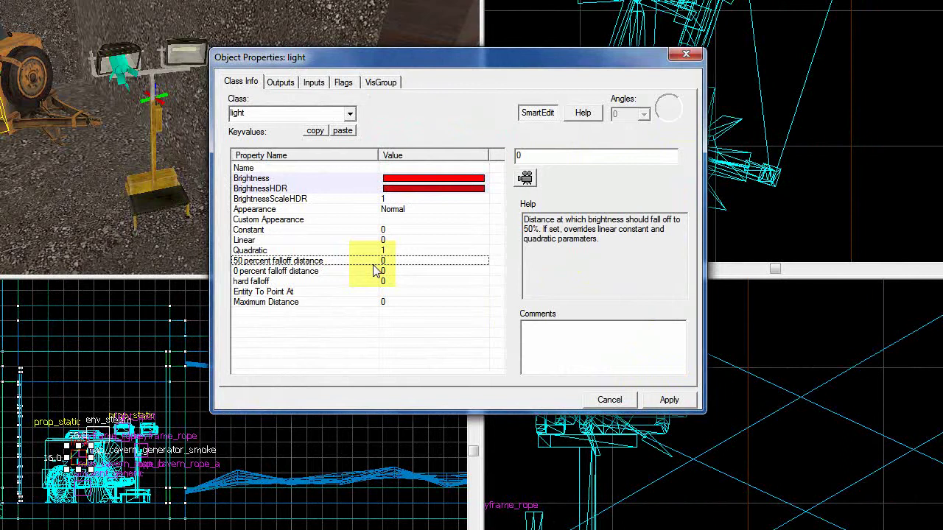
{"action": "double_click", "coordinate": [553, 156]}
{"action": "type", "text": "128"}
{"action": "left_click", "coordinate": [413, 270]}
{"action": "type", "text": "256"}
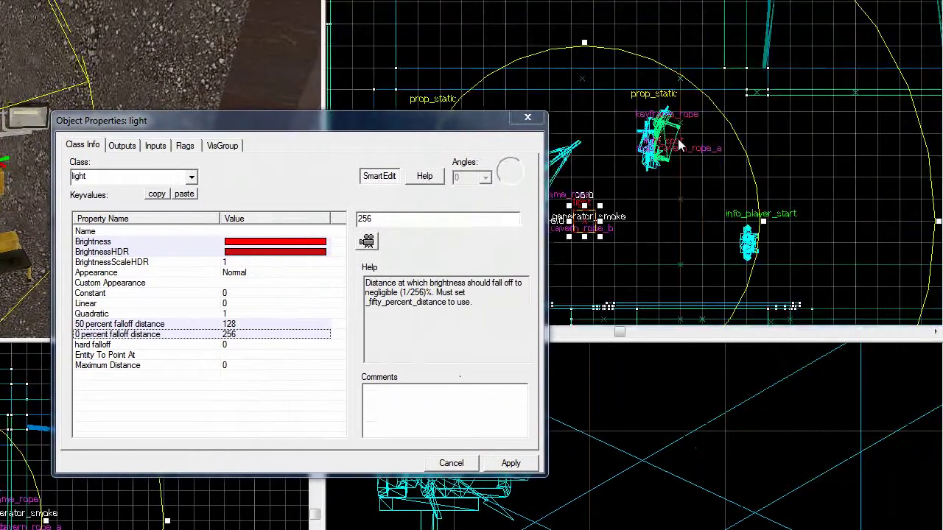
Resize the light's falloff circles in the top view to 54 for 50 percent and 230 for 0 percent.
{"action": "scroll", "coordinate": [679, 140], "scroll_direction": "down", "scroll_amount": 9}
{"action": "scroll", "coordinate": [689, 129], "scroll_direction": "up", "scroll_amount": 3}
{"action": "left_click_drag", "start_coordinate": [470, 163], "coordinate": [358, 184]}
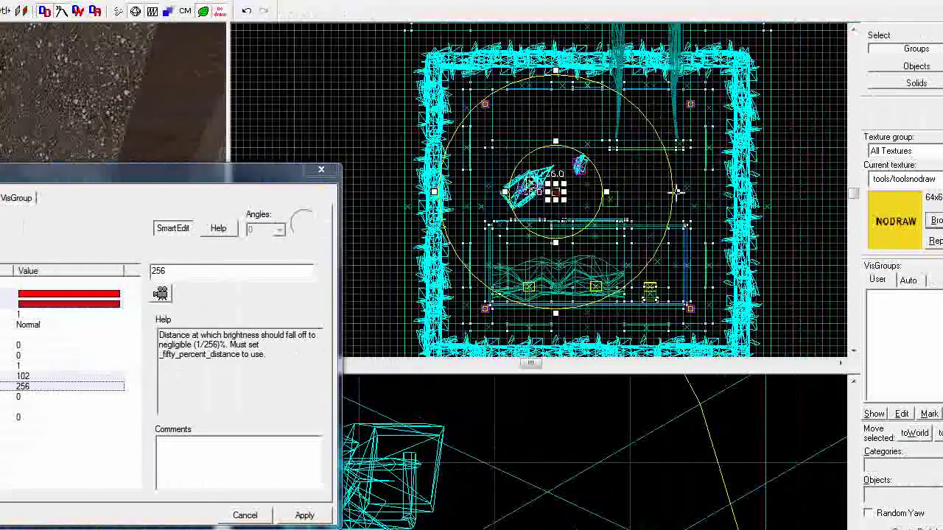
{"action": "left_click_drag", "start_coordinate": [677, 193], "coordinate": [704, 214]}
{"action": "left_click_drag", "start_coordinate": [579, 193], "coordinate": [558, 193]}
{"action": "scroll", "coordinate": [574, 191], "scroll_direction": "down", "scroll_amount": 2}
{"action": "left_click_drag", "start_coordinate": [634, 191], "coordinate": [602, 221]}
{"action": "scroll", "coordinate": [735, 204], "scroll_direction": "up", "scroll_amount": 1}
{"action": "scroll", "coordinate": [595, 225], "scroll_direction": "down", "scroll_amount": 1}
{"action": "scroll", "coordinate": [640, 198], "scroll_direction": "up", "scroll_amount": 2}
{"action": "scroll", "coordinate": [556, 200], "scroll_direction": "up", "scroll_amount": 2}
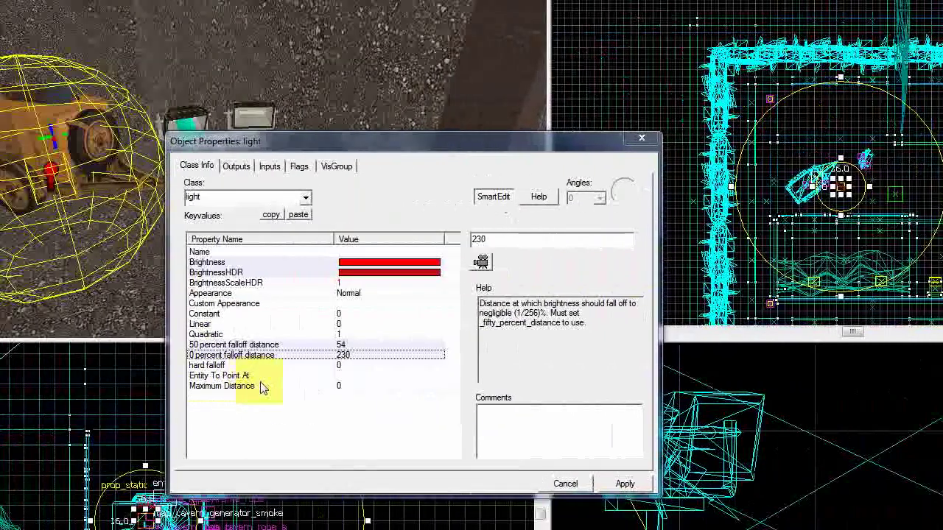
Set the light's maximum distance to 512 and apply it.
{"action": "left_click", "coordinate": [265, 386]}
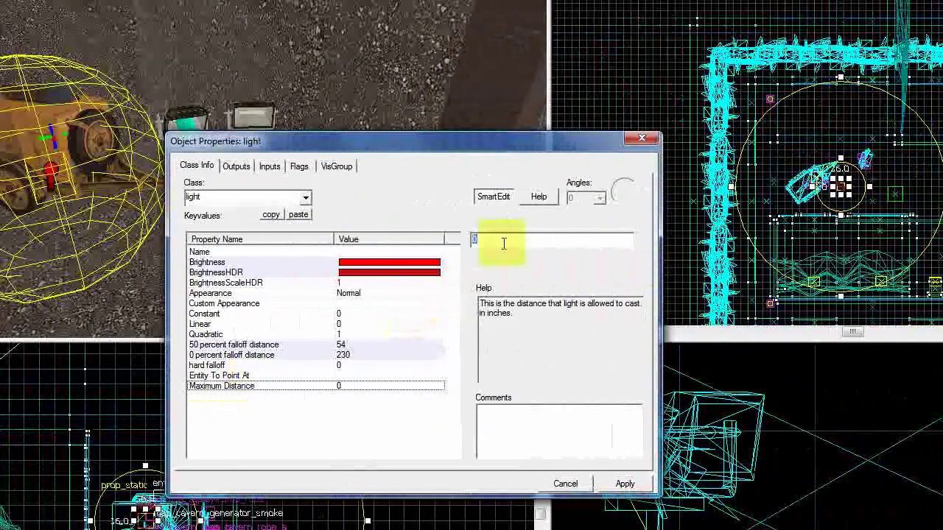
{"action": "type", "text": "512"}
{"action": "left_click", "coordinate": [624, 484]}
{"action": "left_click", "coordinate": [376, 344]}
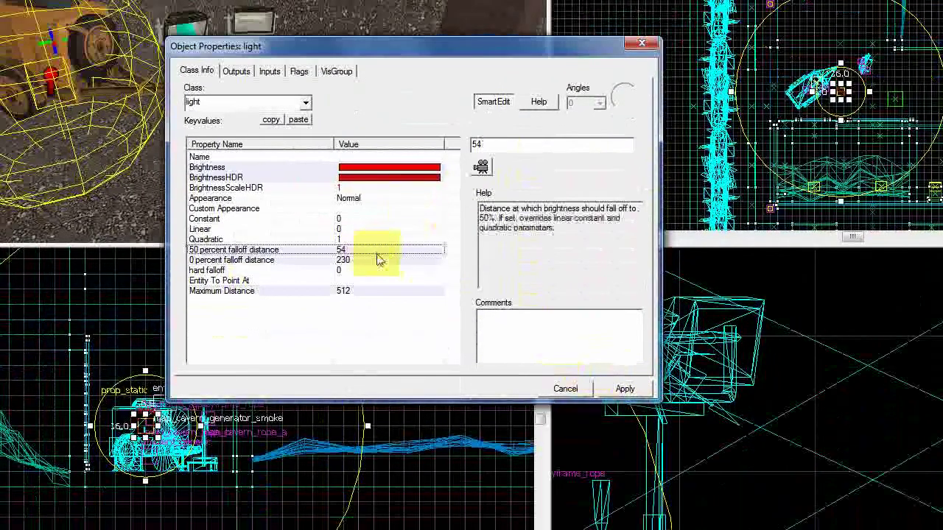
{"action": "left_click", "coordinate": [378, 260]}
{"action": "left_click", "coordinate": [383, 292]}
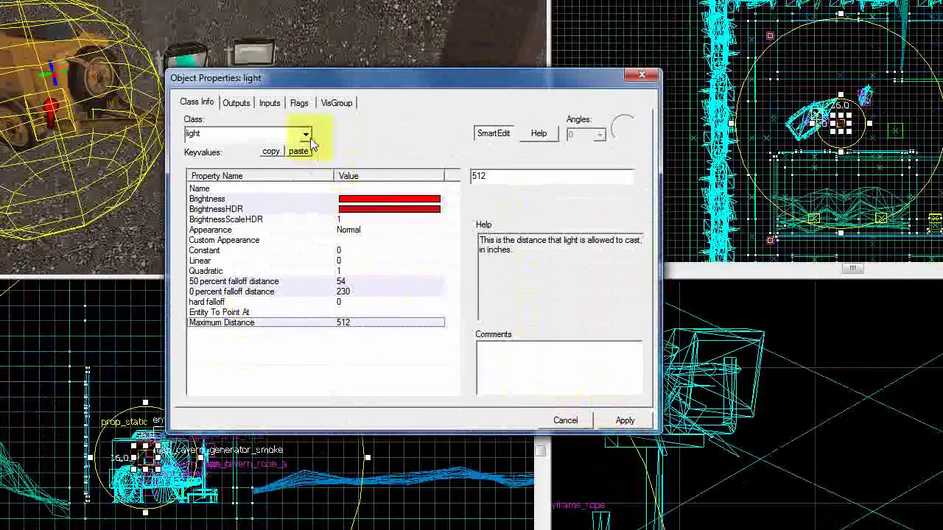
Change the red light's class to light_spot and apply it.
{"action": "left_click", "coordinate": [305, 103]}
{"action": "left_click", "coordinate": [280, 100]}
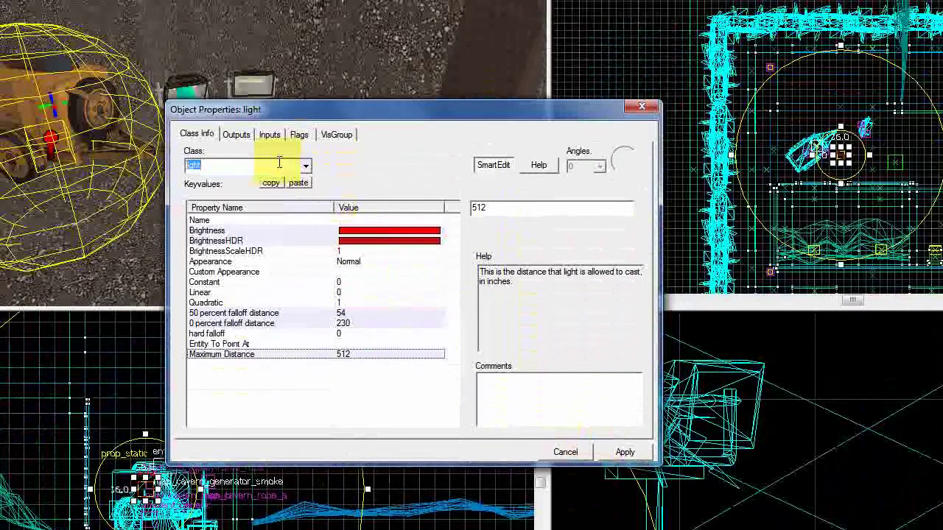
{"action": "key", "text": "BackSpace"}
{"action": "type", "text": "light"}
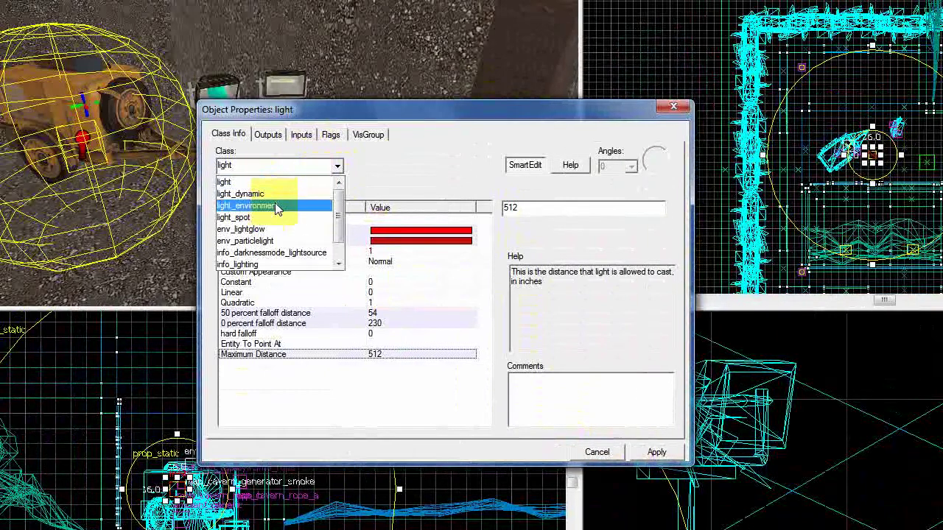
{"action": "left_click", "coordinate": [221, 218]}
{"action": "left_click", "coordinate": [656, 451]}
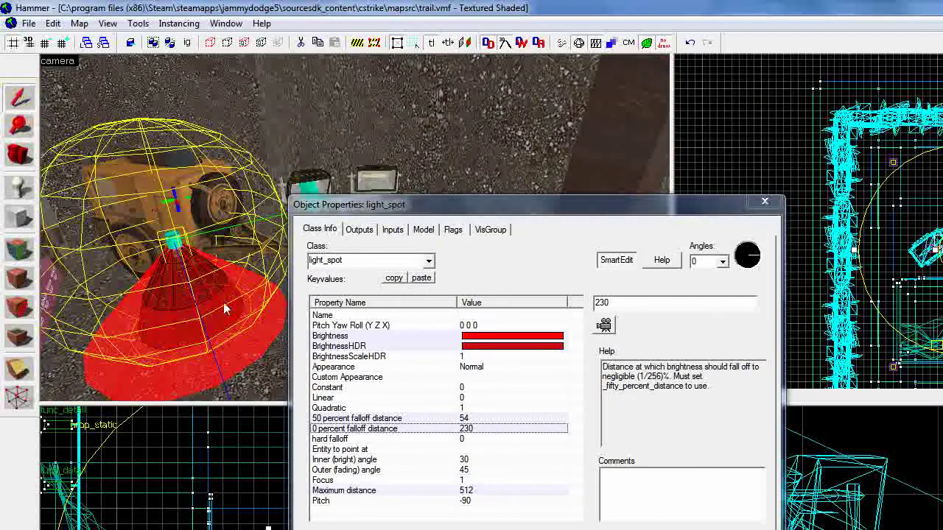
Examine the existing white spotlight on the floodlight stand up close and reselect the red spotlight by the trailer.
{"action": "left_click", "coordinate": [175, 242]}
{"action": "left_click", "coordinate": [174, 240]}
{"action": "key", "text": "d"}
{"action": "key", "text": "w"}
{"action": "left_click", "coordinate": [196, 174]}
{"action": "key", "text": "a"}
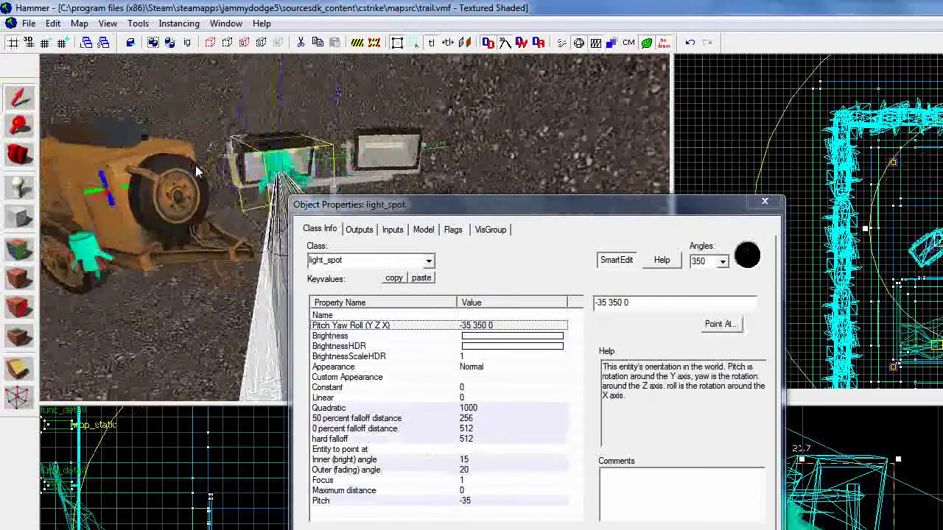
{"action": "key", "text": "z"}
{"action": "key", "text": "w"}
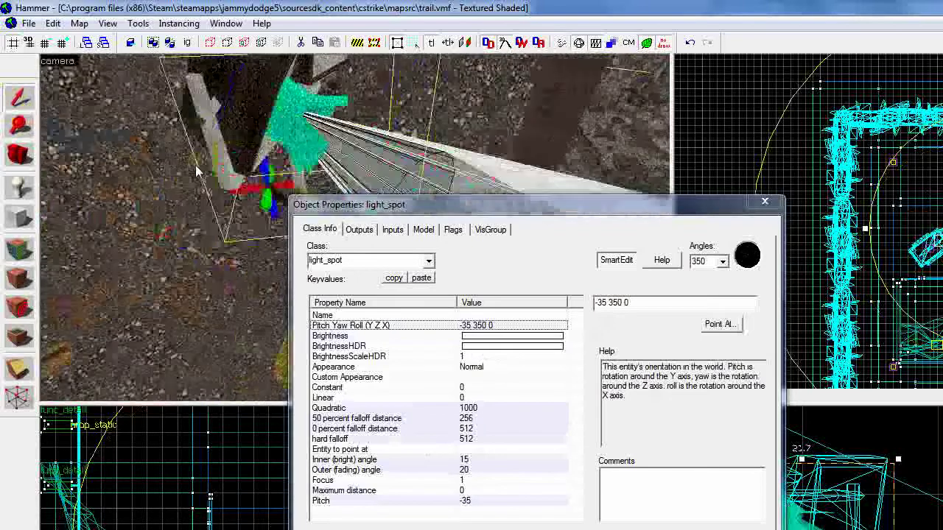
{"action": "key", "text": "s"}
{"action": "key", "text": "z"}
{"action": "left_click", "coordinate": [221, 168]}
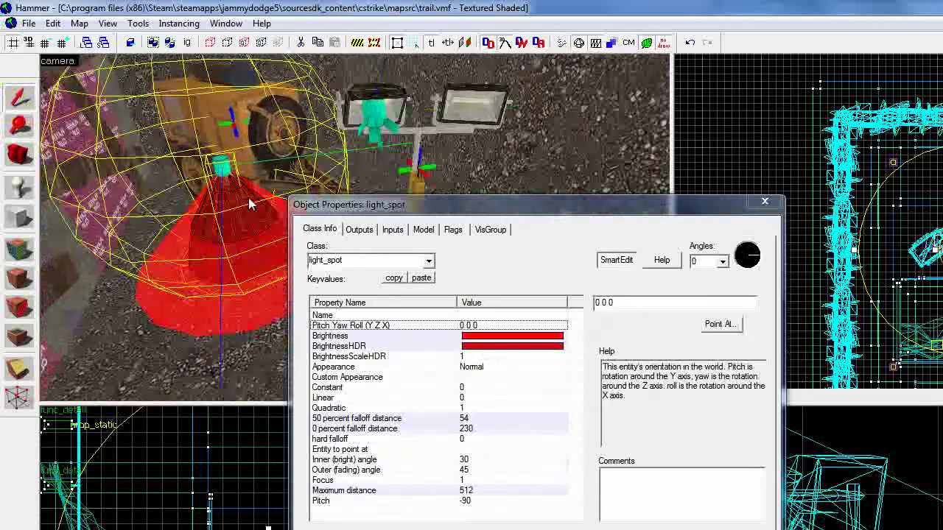
Raise the red spotlight higher above the ground in the side view and check its cone in the camera view.
{"action": "scroll", "coordinate": [248, 413], "scroll_direction": "down", "scroll_amount": 2}
{"action": "left_click_drag", "start_coordinate": [262, 371], "coordinate": [263, 348]}
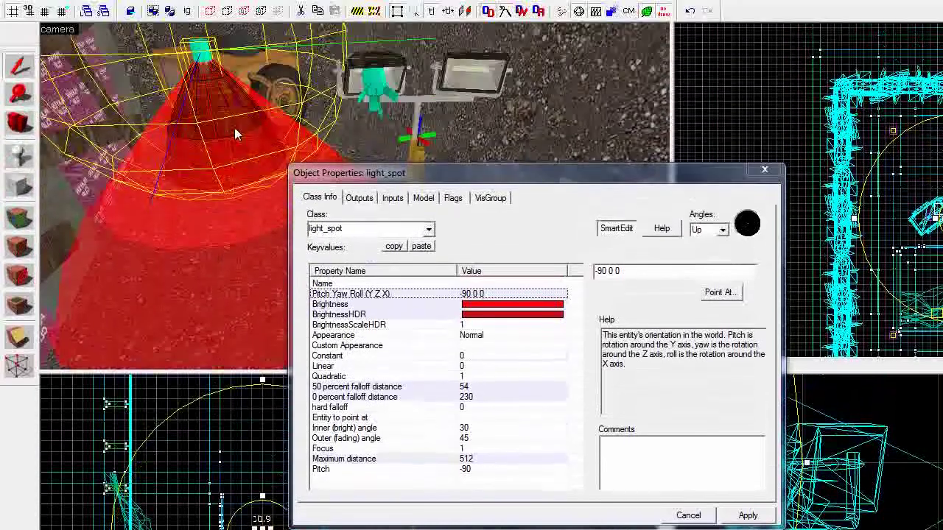
{"action": "left_click_drag", "start_coordinate": [331, 178], "coordinate": [332, 75]}
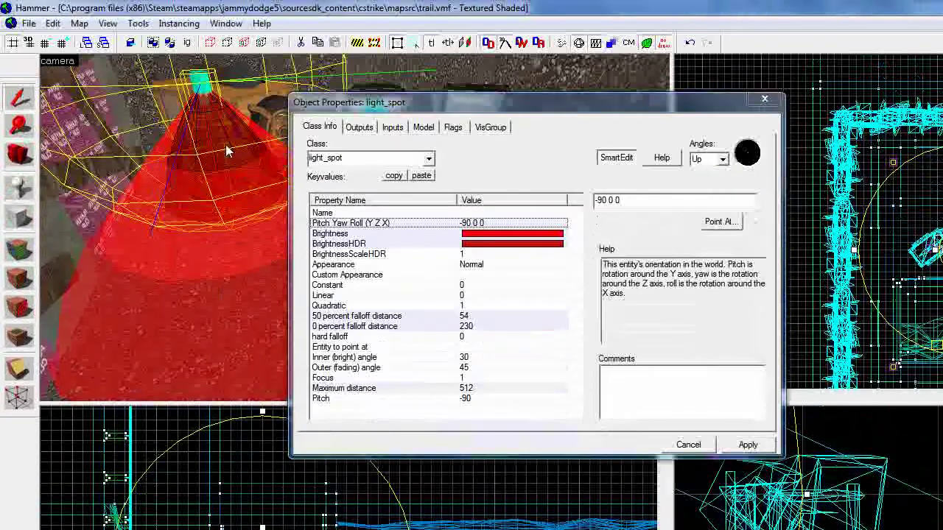
{"action": "key", "text": "z"}
{"action": "key", "text": "z"}
{"action": "left_click_drag", "start_coordinate": [418, 114], "coordinate": [512, 144]}
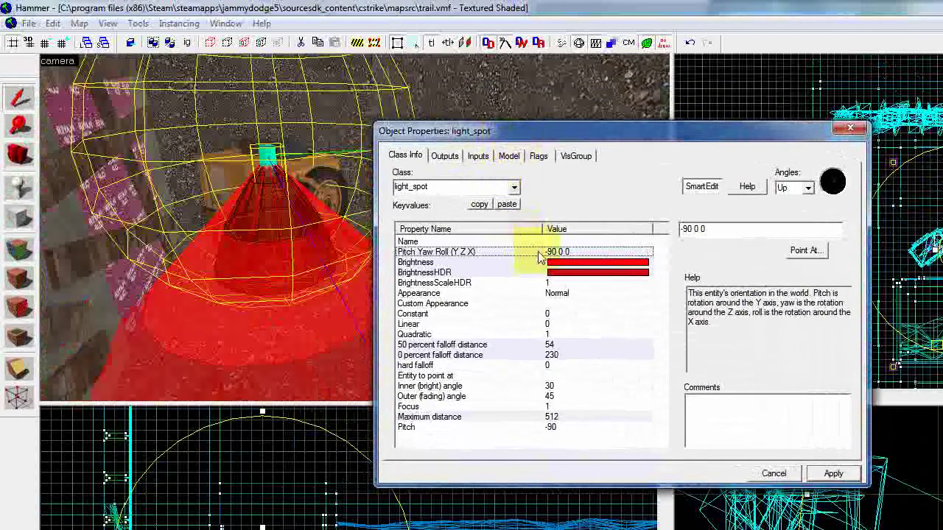
Set the spotlight's Brightness colour to blue (28 3 250).
{"action": "left_click", "coordinate": [508, 263]}
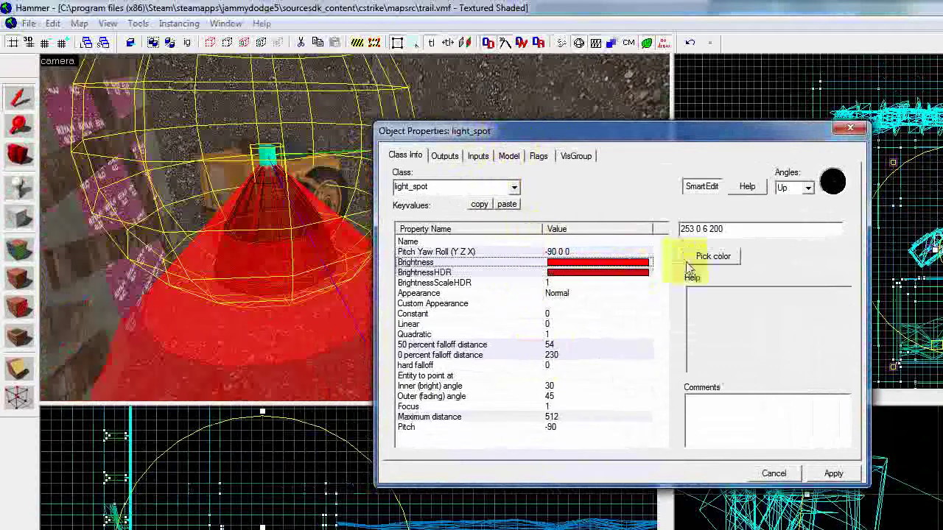
{"action": "left_click", "coordinate": [715, 260]}
{"action": "left_click", "coordinate": [715, 214]}
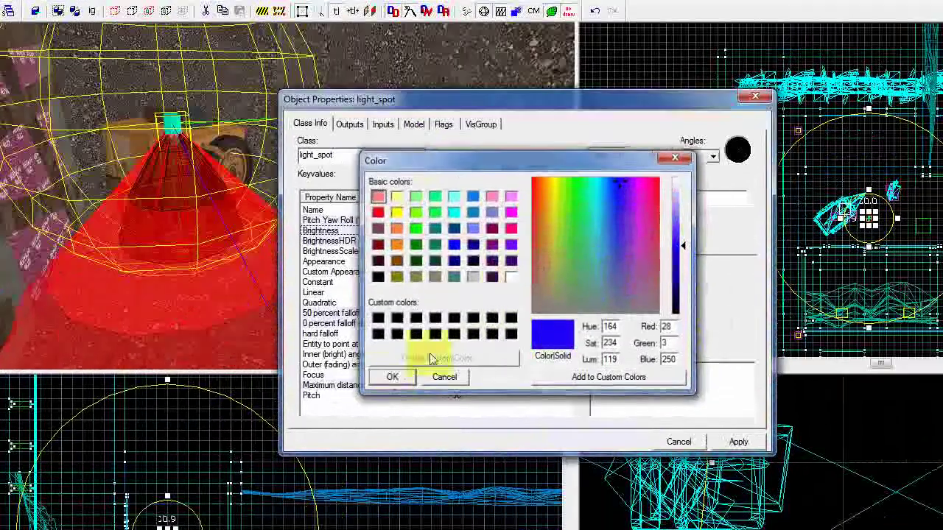
{"action": "left_click", "coordinate": [392, 376]}
Set the spotlight's BrightnessHDR colour to a matching blue.
{"action": "left_click", "coordinate": [520, 241]}
{"action": "left_click", "coordinate": [614, 224]}
{"action": "left_click", "coordinate": [645, 201]}
{"action": "left_click", "coordinate": [585, 200]}
{"action": "left_click", "coordinate": [360, 378]}
{"action": "left_click", "coordinate": [394, 251]}
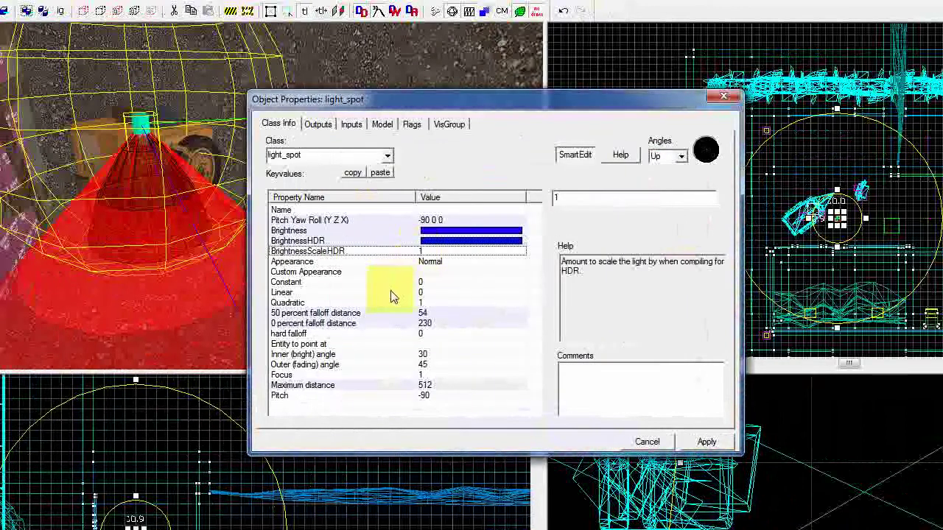
Set the spotlight's 50 percent falloff distance to 512 and 0 percent falloff distance to 1024, and apply.
{"action": "left_click", "coordinate": [391, 313]}
{"action": "double_click", "coordinate": [569, 194]}
{"action": "type", "text": "512"}
{"action": "left_click", "coordinate": [461, 324]}
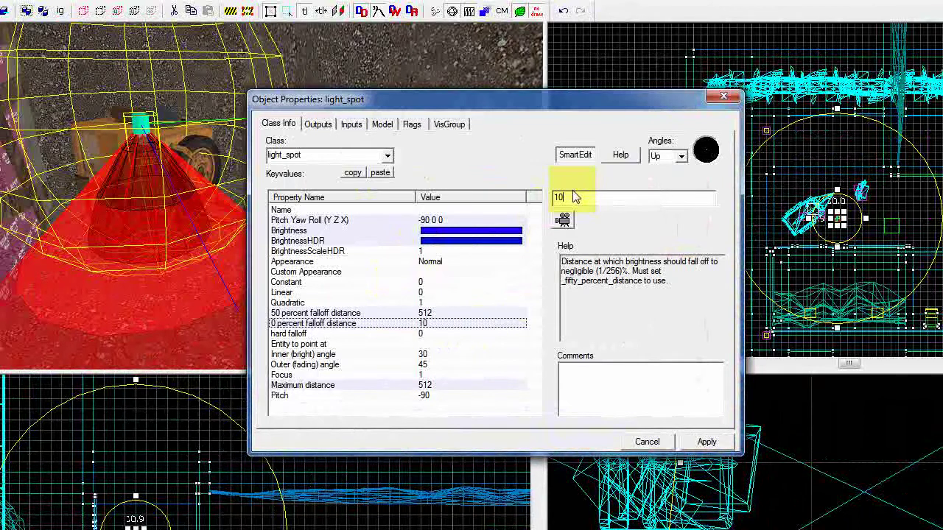
{"action": "type", "text": "4"}
{"action": "left_click", "coordinate": [708, 442]}
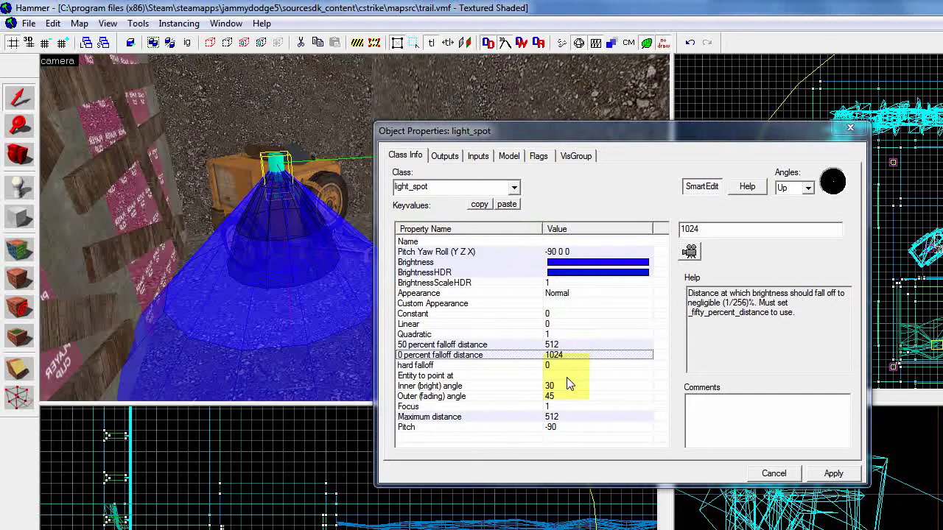
Review the spotlight's outer angle, maximum distance and linear properties.
{"action": "left_click", "coordinate": [552, 395]}
{"action": "left_click", "coordinate": [551, 417]}
{"action": "left_click", "coordinate": [526, 328]}
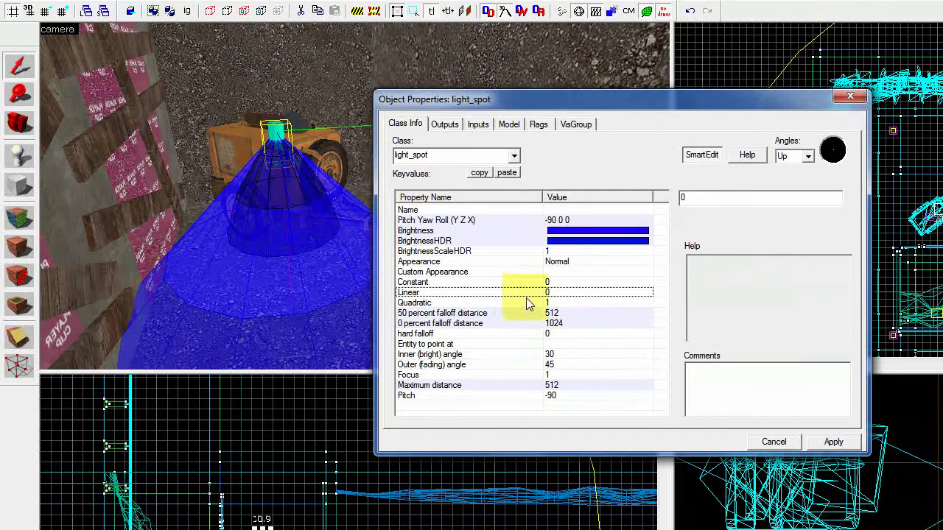
Set the spotlight's Quadratic value to 1000.
{"action": "left_click", "coordinate": [526, 303]}
{"action": "left_click", "coordinate": [693, 197]}
{"action": "type", "text": "000"}
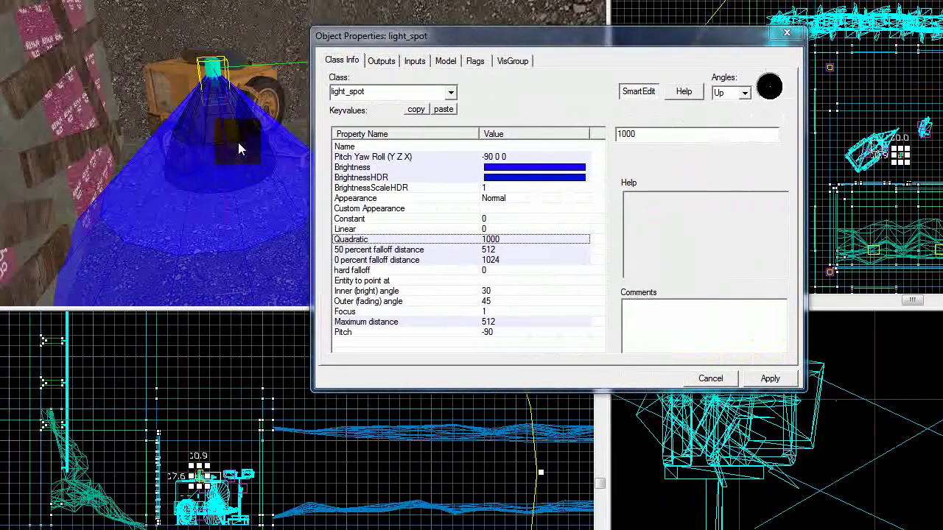
{"action": "type", "text": "zwz"}
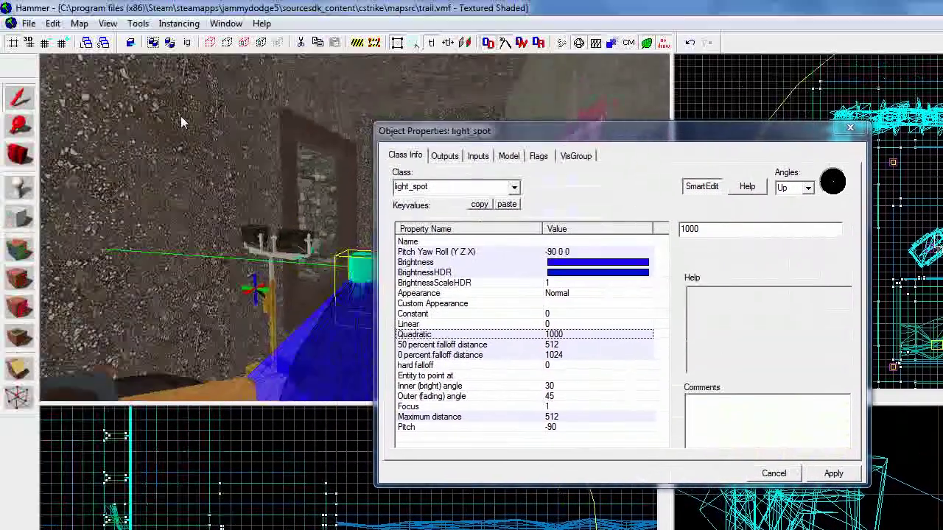
{"action": "type", "text": "dsz"}
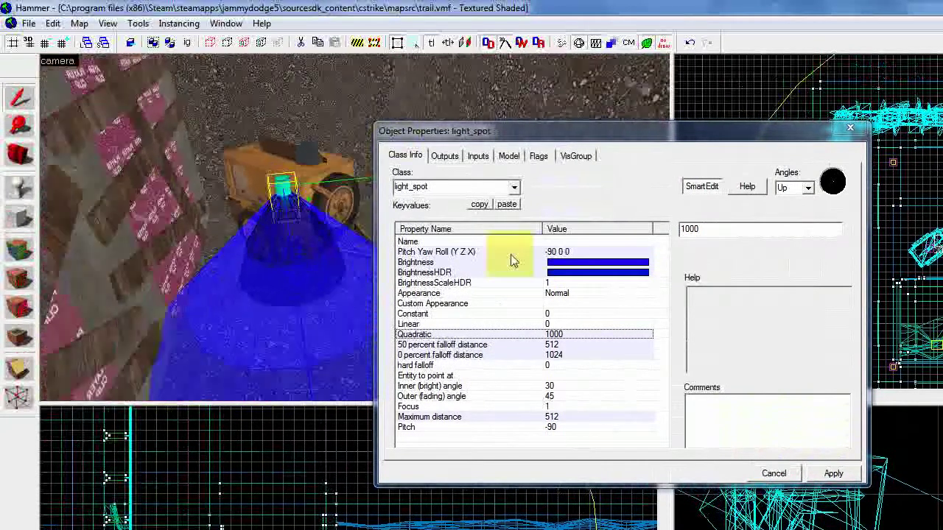
Set the spotlight's Maximum distance to 1024 and apply the changes.
{"action": "left_click", "coordinate": [552, 345]}
{"action": "left_click", "coordinate": [553, 334]}
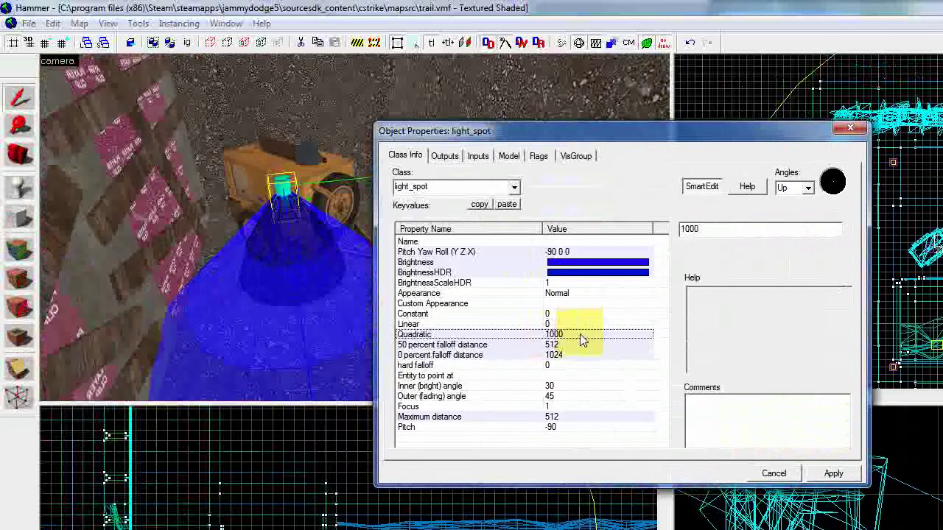
{"action": "left_click", "coordinate": [578, 345]}
{"action": "left_click", "coordinate": [551, 417]}
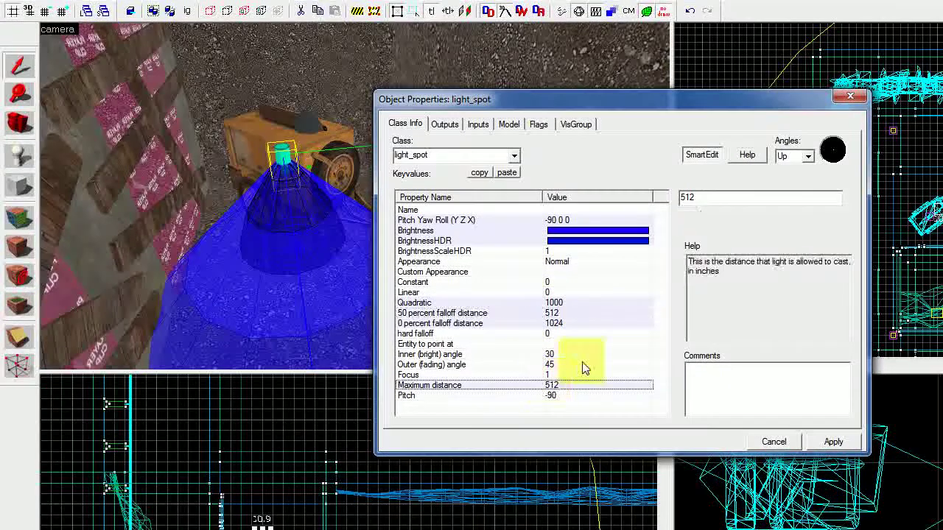
{"action": "left_click", "coordinate": [681, 200]}
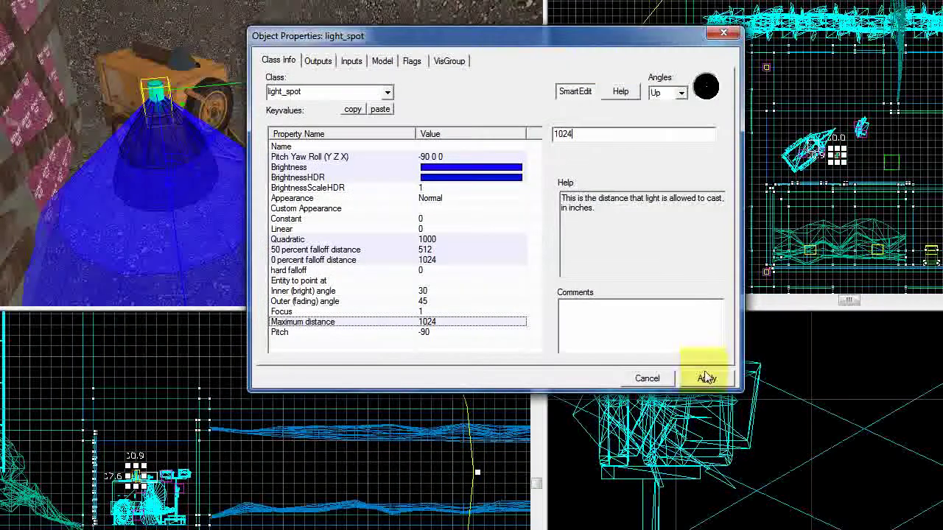
{"action": "left_click", "coordinate": [833, 442]}
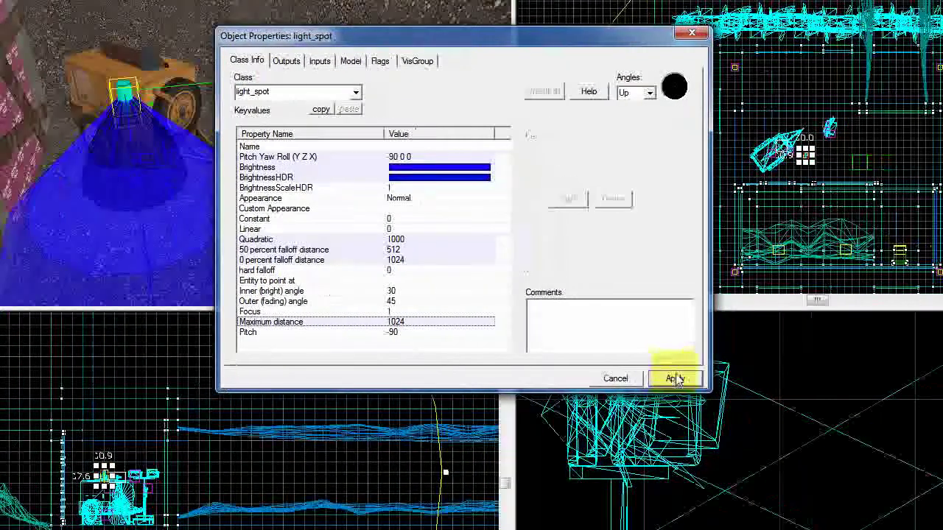
Set the spotlight's Pitch Yaw Roll to -45 45 45 and apply.
{"action": "left_click", "coordinate": [377, 157]}
{"action": "left_click_drag", "start_coordinate": [549, 135], "coordinate": [531, 138]}
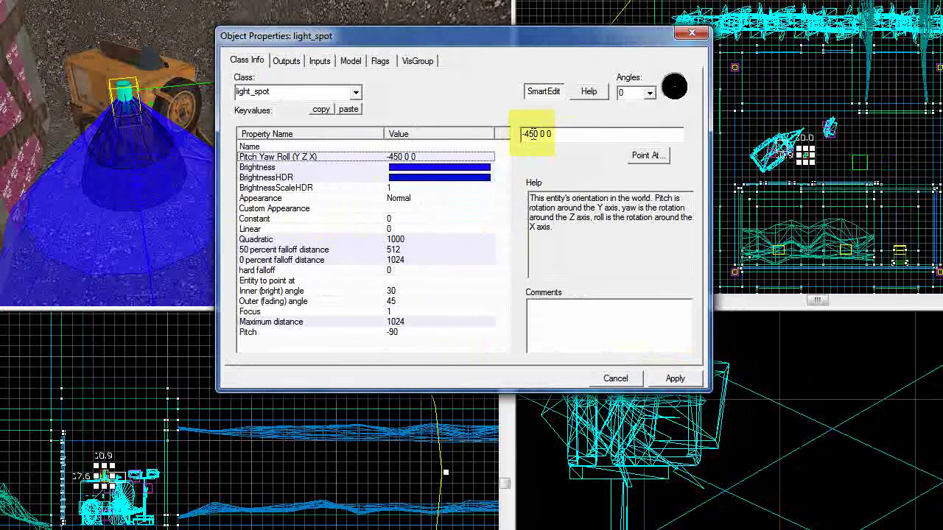
{"action": "type", "text": "45"}
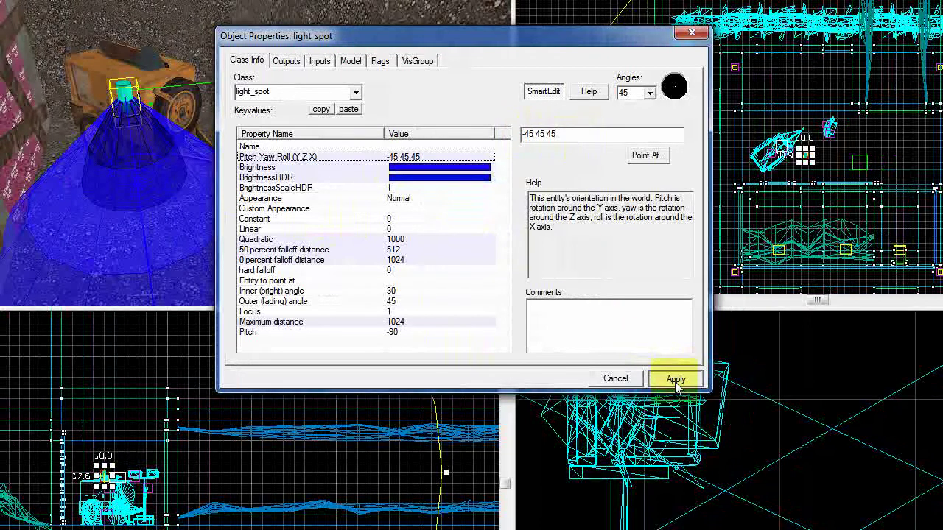
{"action": "left_click", "coordinate": [672, 380]}
Set the spotlight's separate Pitch property to -45 and apply.
{"action": "left_click", "coordinate": [344, 332]}
{"action": "left_click", "coordinate": [531, 135]}
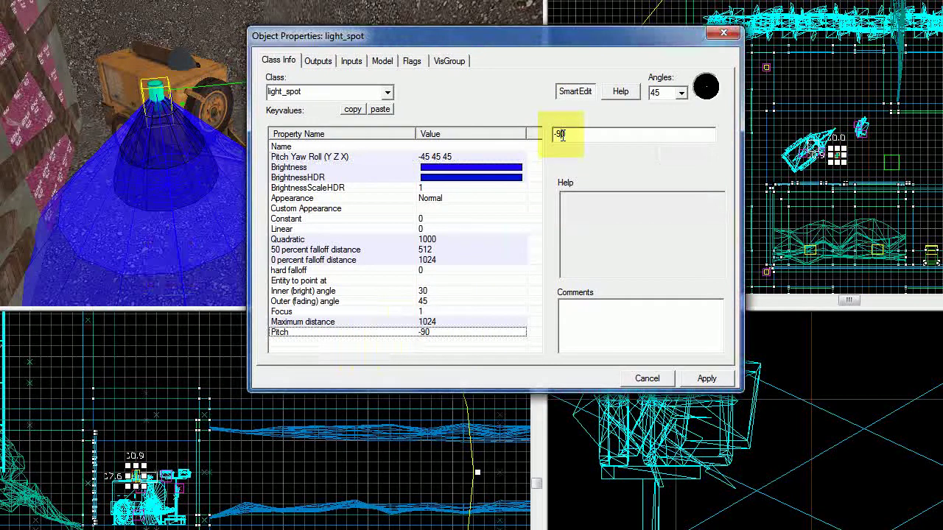
{"action": "type", "text": "-45"}
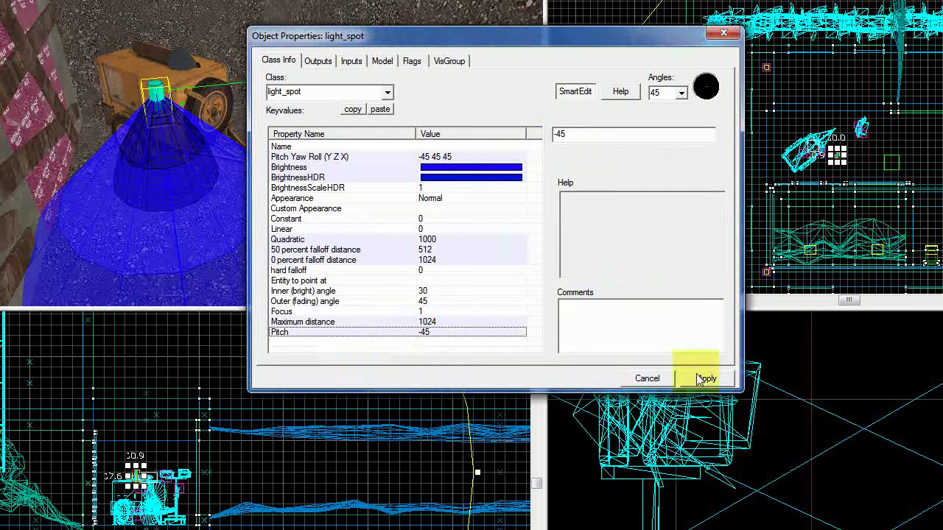
{"action": "left_click", "coordinate": [706, 378]}
Aim the spotlight with Point At at a spot high on the wall in the 3D view.
{"action": "left_click", "coordinate": [525, 156]}
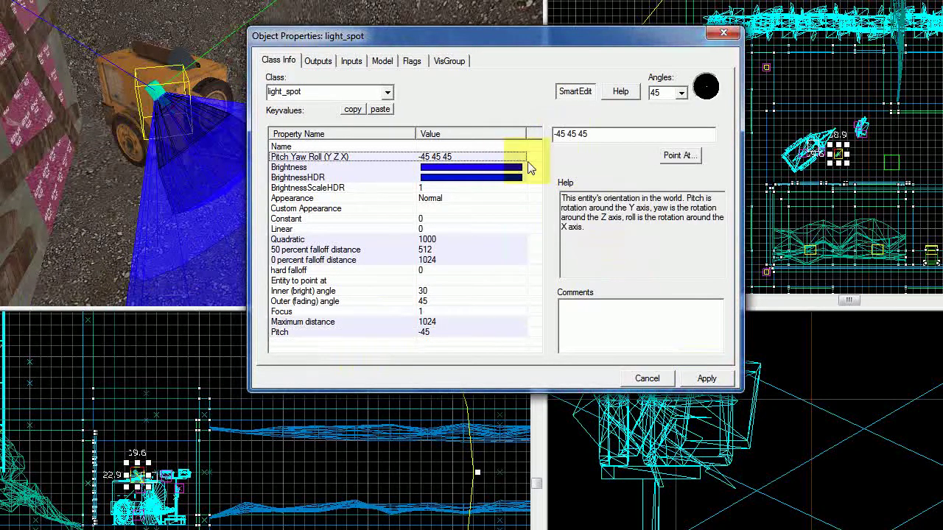
{"action": "left_click_drag", "start_coordinate": [588, 134], "coordinate": [555, 137]}
{"action": "left_click", "coordinate": [586, 137]}
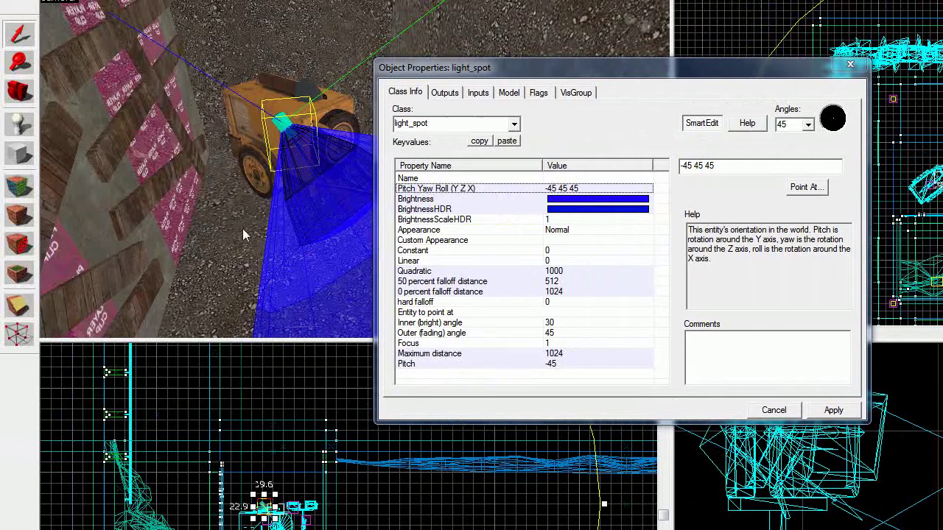
{"action": "key", "text": "s"}
{"action": "key", "text": "d"}
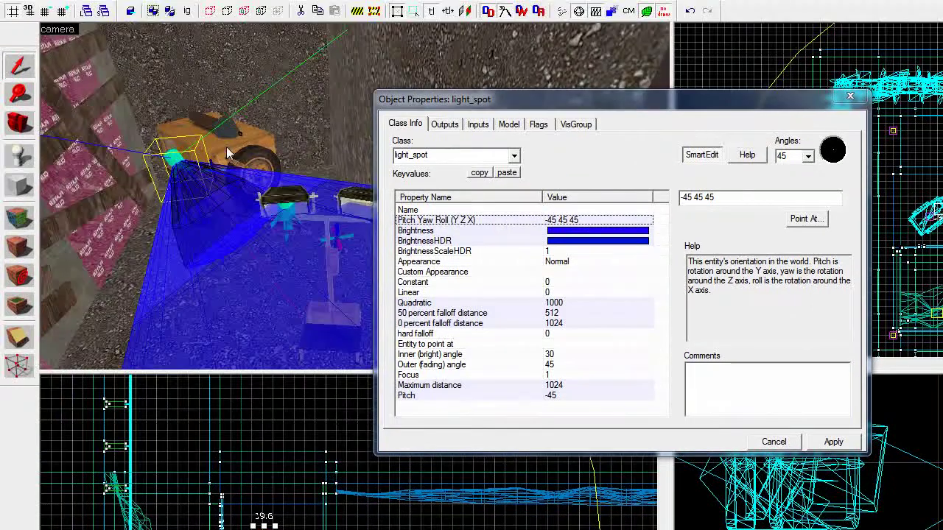
{"action": "left_click", "coordinate": [807, 250]}
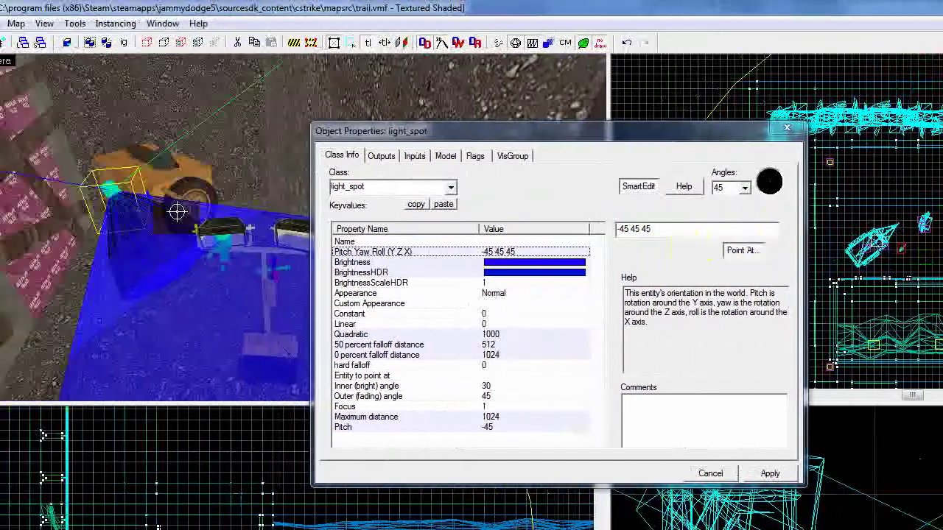
{"action": "key", "text": "z"}
{"action": "key", "text": "w"}
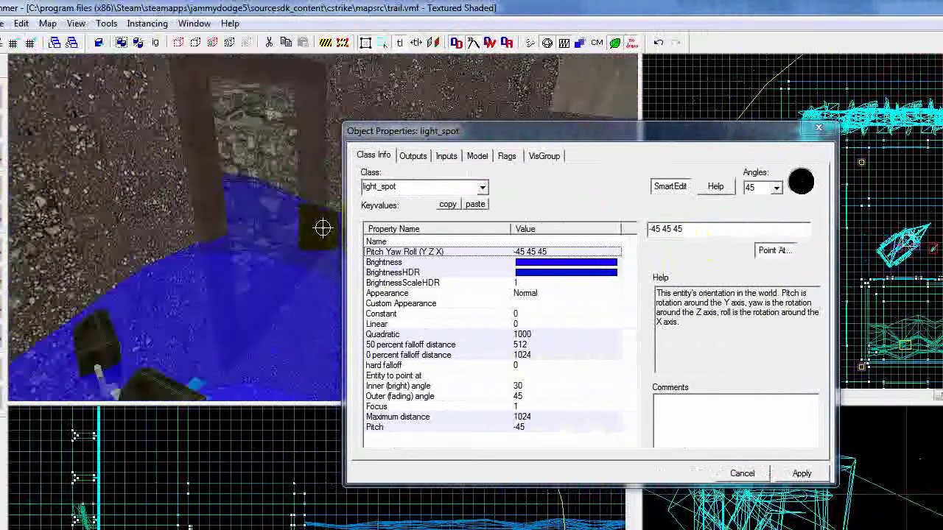
{"action": "key", "text": "w"}
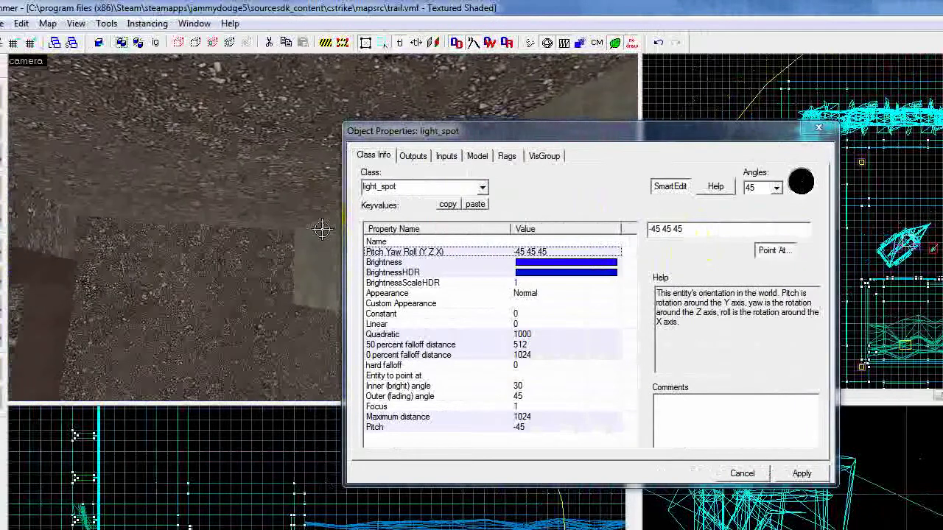
{"action": "left_click", "coordinate": [295, 237]}
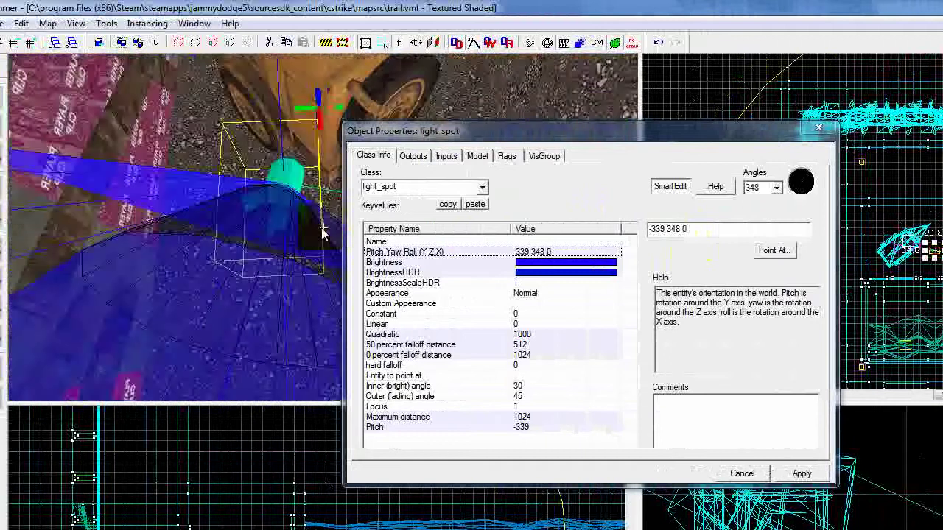
Set the spotlight's Outer (fading) angle to 23 and Inner (bright) angle to 21.
{"action": "key", "text": "s"}
{"action": "key", "text": "z"}
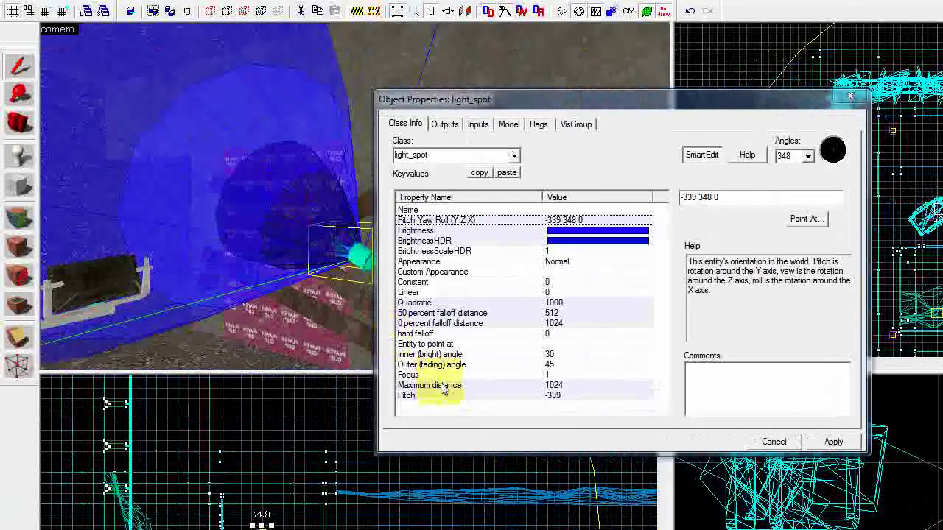
{"action": "left_click", "coordinate": [435, 386]}
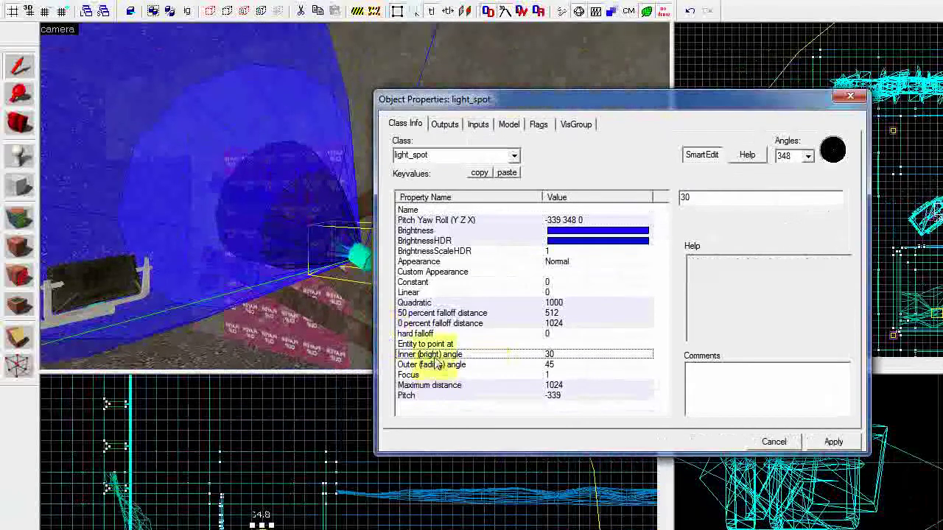
{"action": "left_click", "coordinate": [557, 365]}
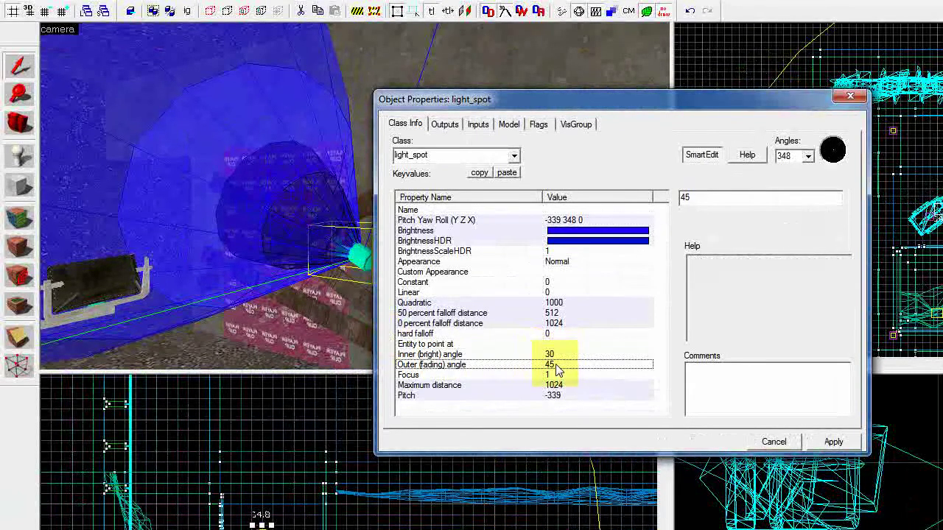
{"action": "double_click", "coordinate": [711, 202]}
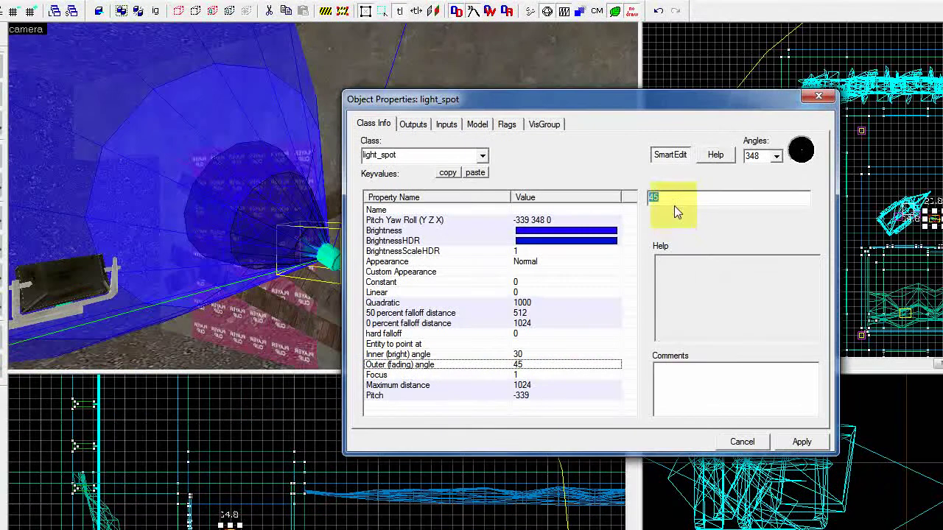
{"action": "type", "text": "23"}
{"action": "left_click", "coordinate": [549, 354]}
{"action": "double_click", "coordinate": [668, 201]}
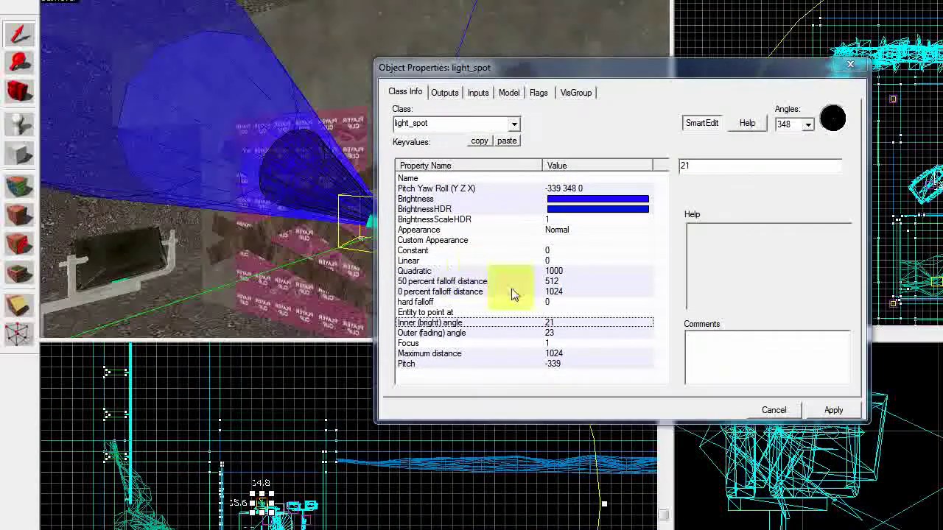
Set the spotlight's Inner (bright) angle to 5 and apply.
{"action": "left_click", "coordinate": [572, 135]}
{"action": "key", "text": "BackSpace"}
{"action": "key", "text": "BackSpace"}
{"action": "type", "text": "5"}
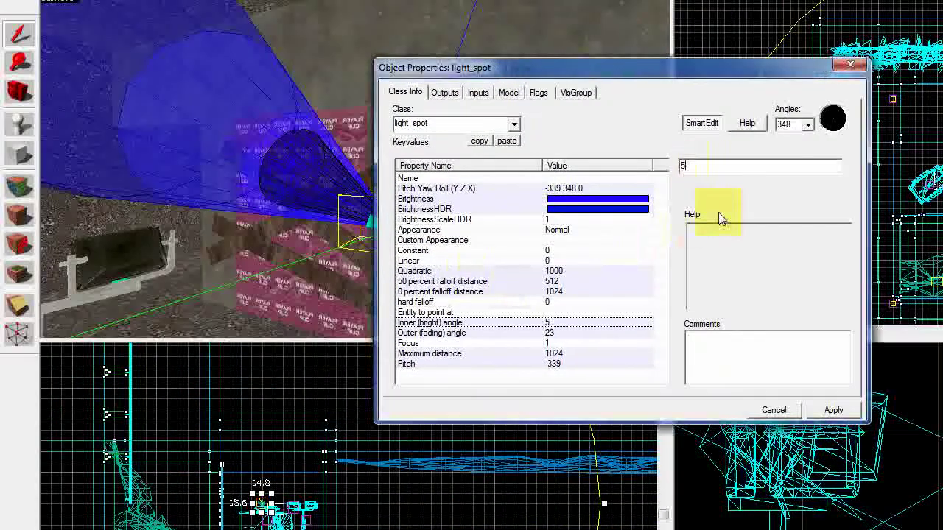
{"action": "left_click", "coordinate": [833, 410]}
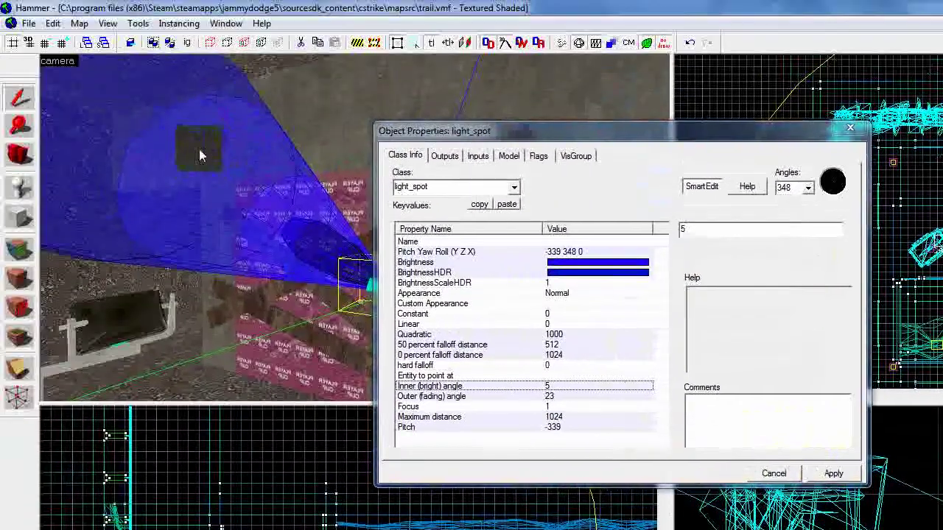
Duplicate the light_spot at its current position on the vehicle in the 2D view.
{"action": "key", "text": "z"}
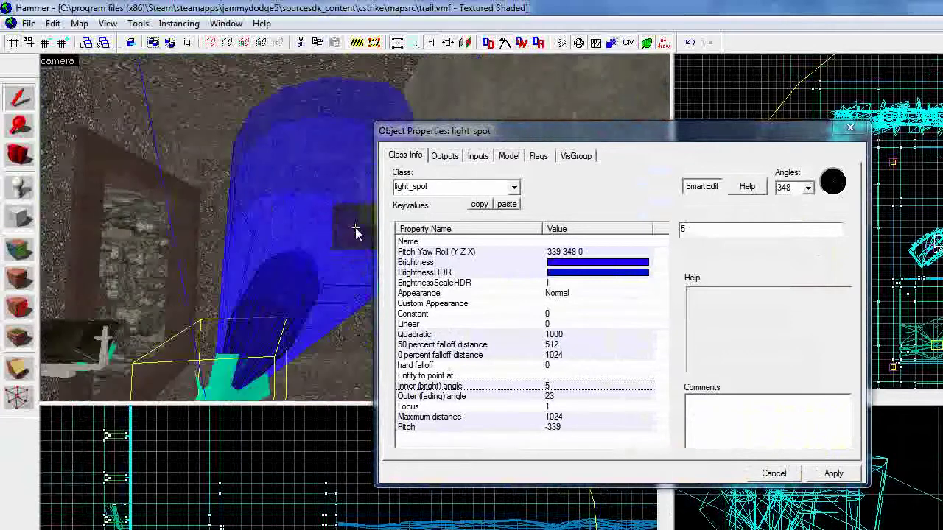
{"action": "key", "text": "w"}
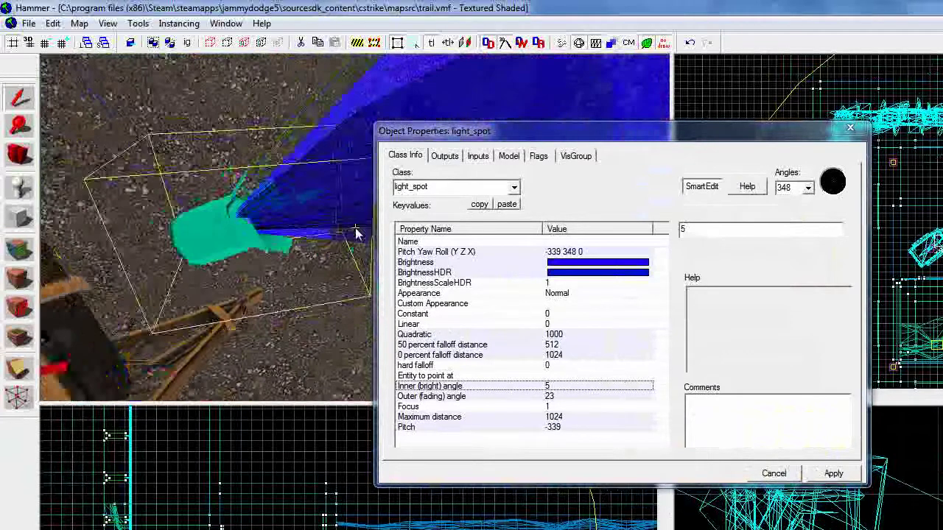
{"action": "key", "text": "w"}
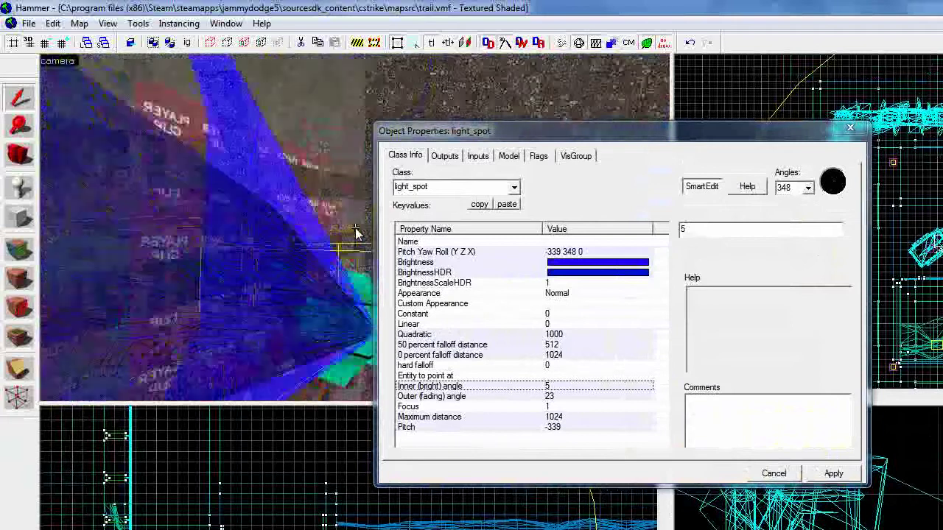
{"action": "key", "text": "w"}
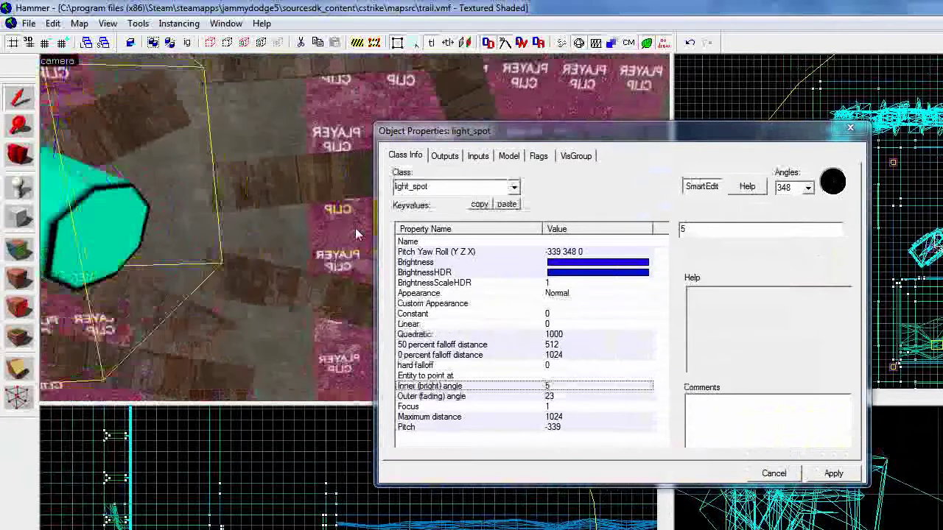
{"action": "key", "text": "z"}
{"action": "scroll", "coordinate": [185, 207], "scroll_direction": "up", "scroll_amount": 1}
{"action": "scroll", "coordinate": [185, 206], "scroll_direction": "down", "scroll_amount": 3}
{"action": "scroll", "coordinate": [243, 199], "scroll_direction": "up", "scroll_amount": 1}
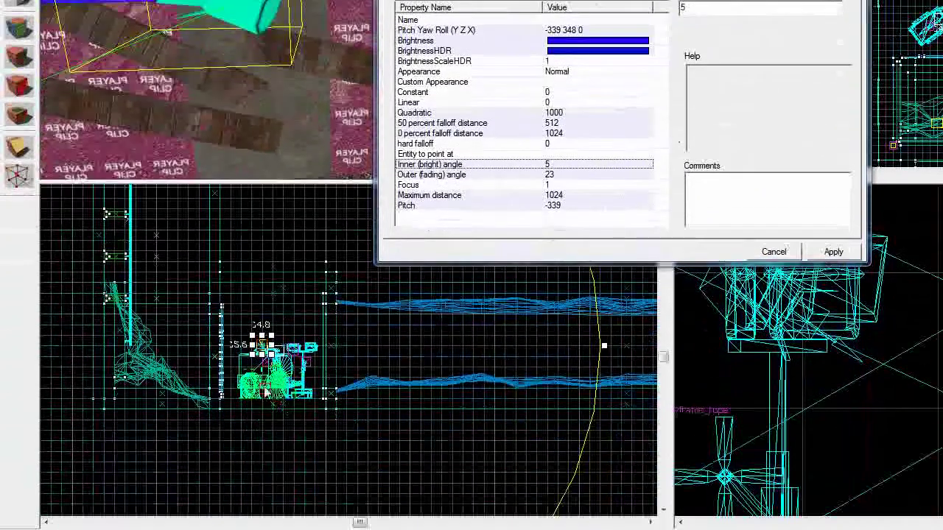
{"action": "scroll", "coordinate": [248, 480], "scroll_direction": "up", "scroll_amount": 4}
{"action": "scroll", "coordinate": [276, 337], "scroll_direction": "up", "scroll_amount": 10}
{"action": "mouse_move", "coordinate": [297, 353]}
{"action": "left_mouse_down"}
{"action": "mouse_move", "coordinate": [295, 336]}
{"action": "mouse_move", "coordinate": [293, 349]}
{"action": "left_mouse_up"}
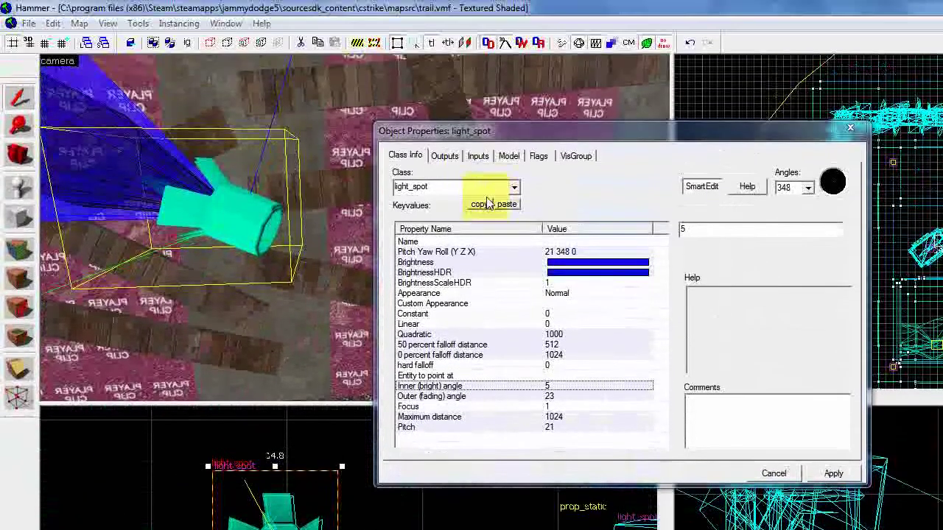
Change the copied light's class to point_spotlight, apply it, and inspect its FX Amount property.
{"action": "left_click", "coordinate": [486, 193]}
{"action": "type", "text": "point_spotlight"}
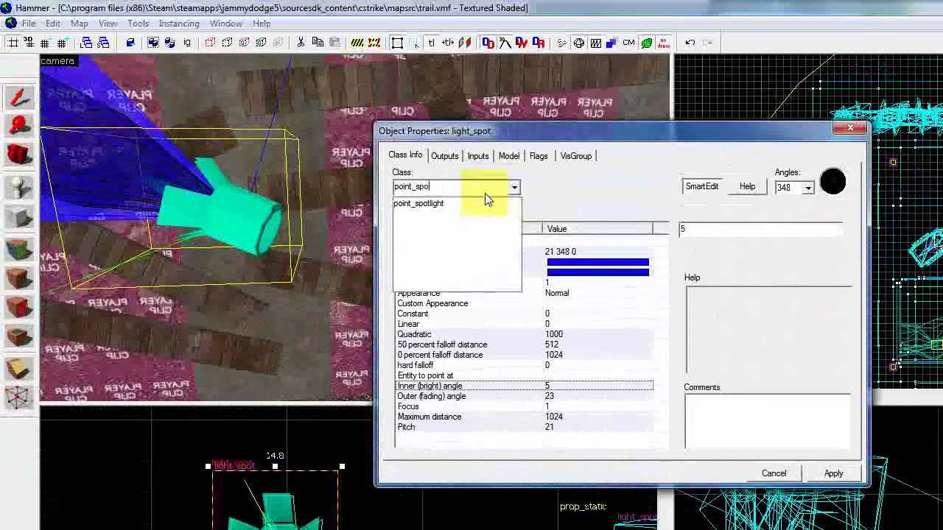
{"action": "key", "text": "Return"}
{"action": "left_click", "coordinate": [834, 474]}
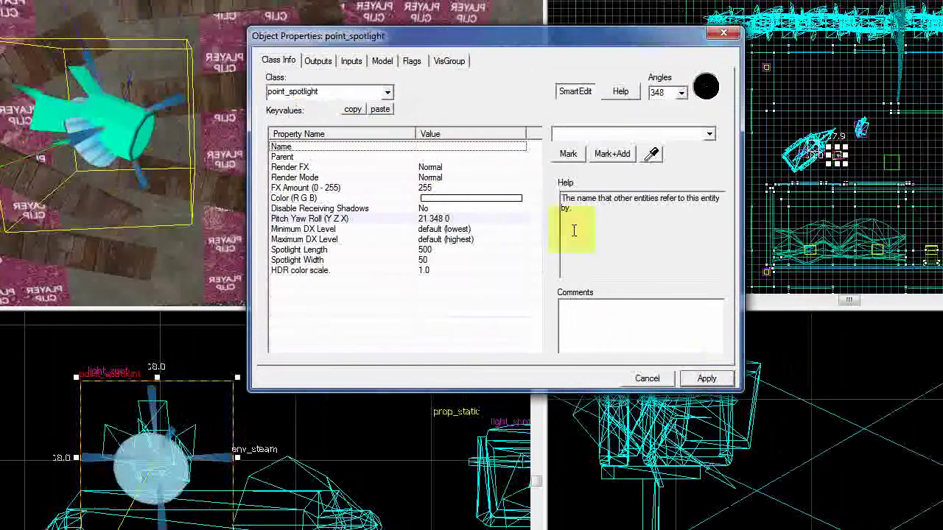
{"action": "left_click", "coordinate": [422, 190]}
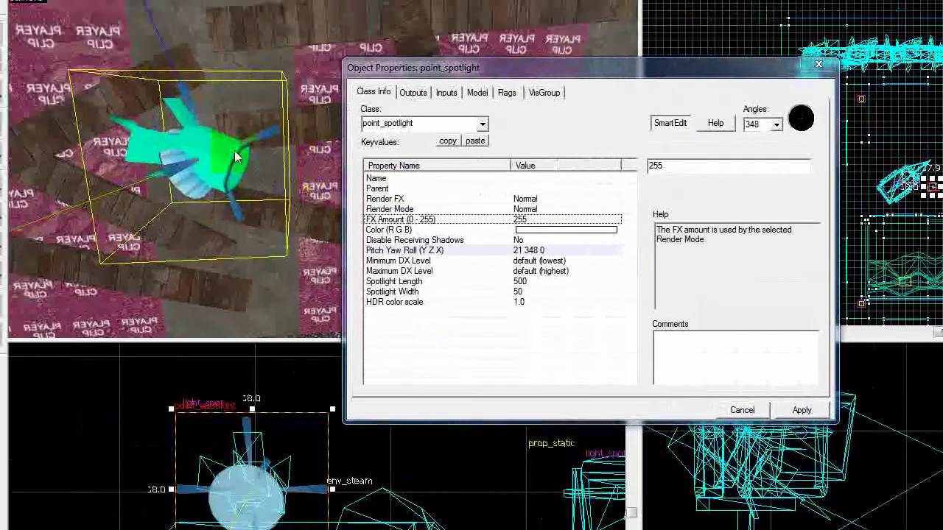
{"action": "key", "text": "z"}
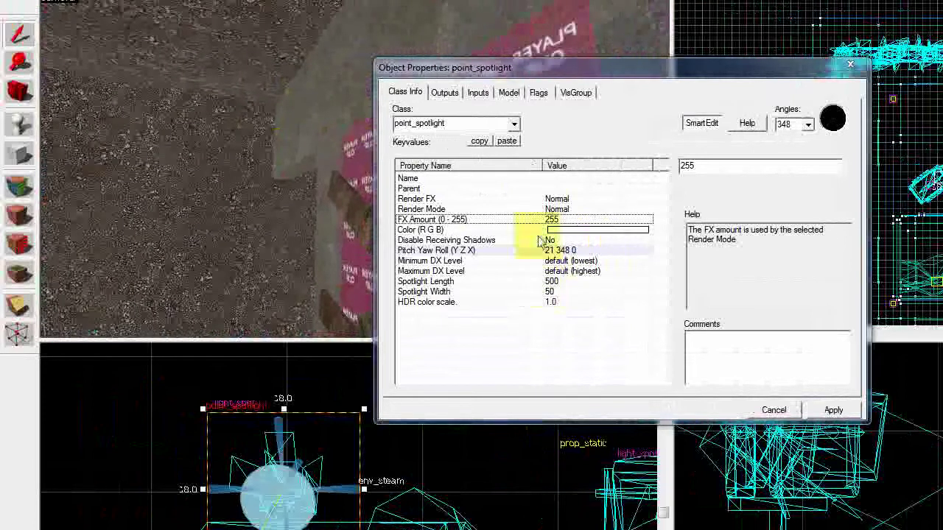
Aim the point_spotlight with Point At by picking a target in the 3D view, giving a Pitch Yaw Roll of about 338 348 0.
{"action": "left_click", "coordinate": [475, 250]}
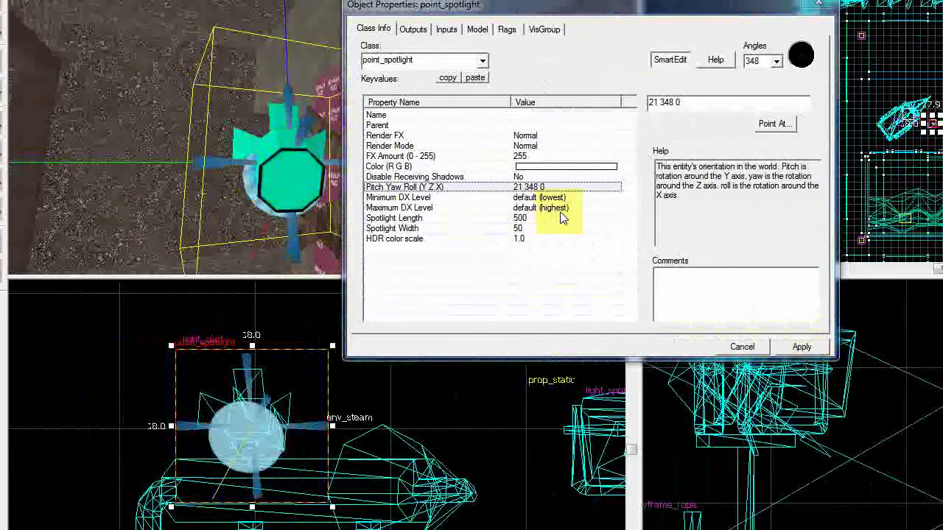
{"action": "left_click", "coordinate": [768, 125]}
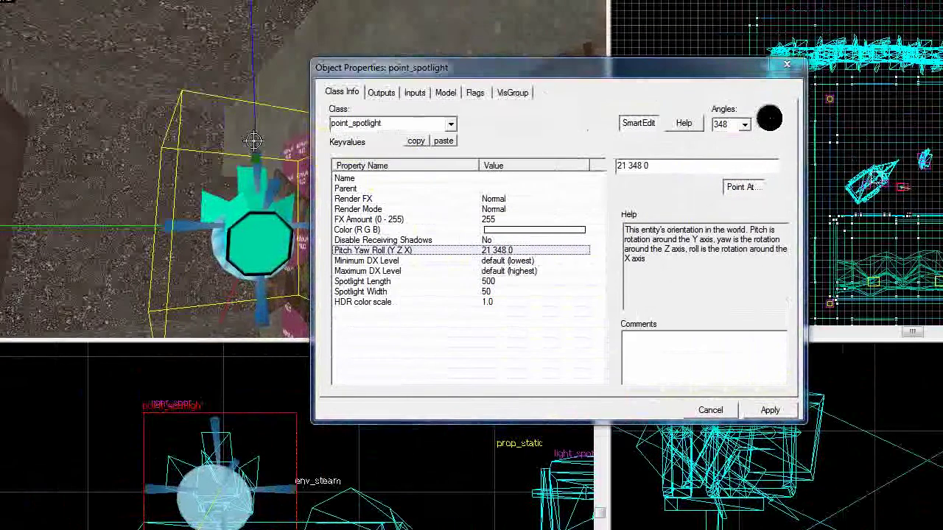
{"action": "scroll", "coordinate": [247, 52], "scroll_direction": "up", "scroll_amount": 3}
{"action": "scroll", "coordinate": [241, 140], "scroll_direction": "up", "scroll_amount": 3}
{"action": "left_click", "coordinate": [249, 137]}
{"action": "scroll", "coordinate": [249, 156], "scroll_direction": "down", "scroll_amount": 4}
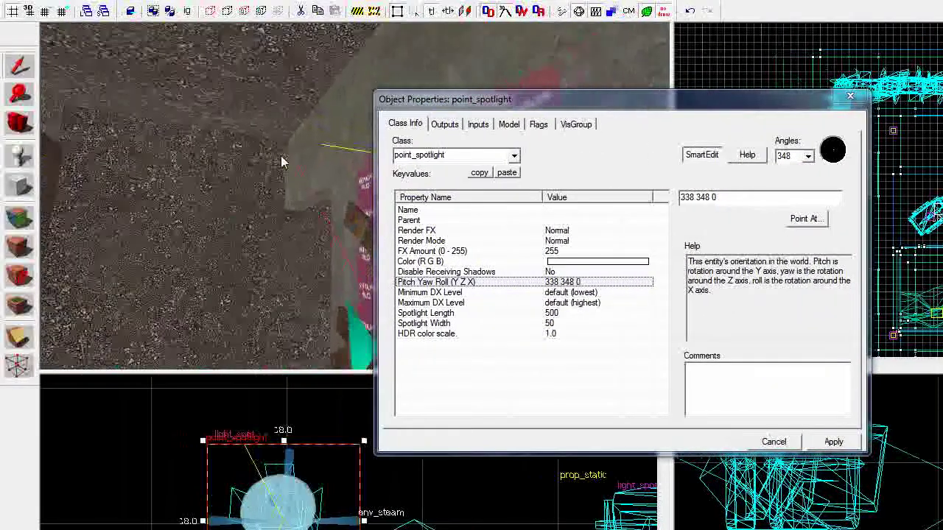
Select the light_spot and examine its blue light cone from several camera angles.
{"action": "left_click", "coordinate": [344, 225]}
{"action": "key", "text": "z"}
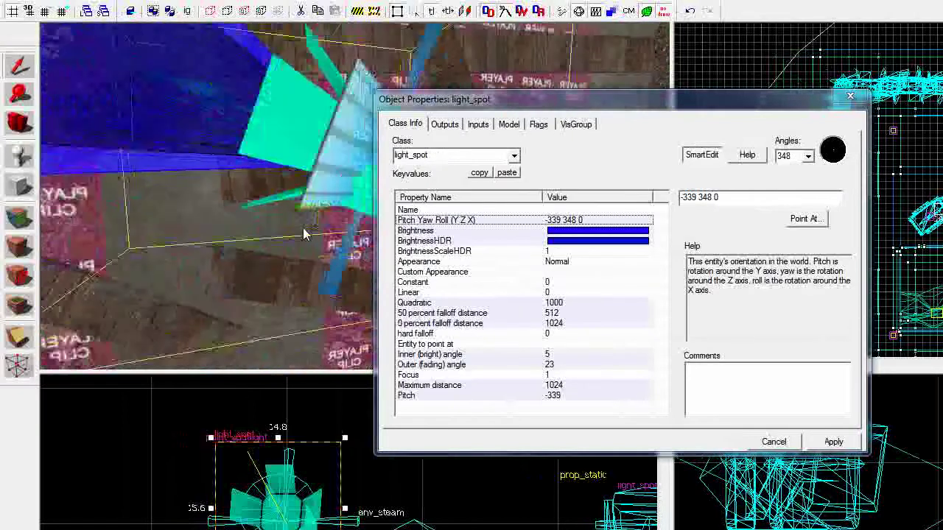
{"action": "key", "text": "a"}
{"action": "key", "text": "w"}
{"action": "key", "text": "w"}
{"action": "key", "text": "s"}
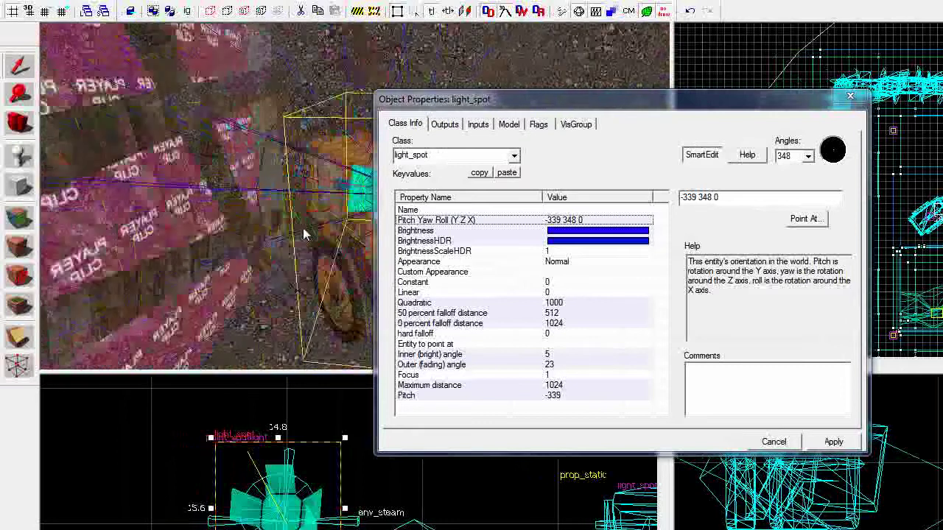
{"action": "key", "text": "d"}
{"action": "key", "text": "w"}
{"action": "key", "text": "z"}
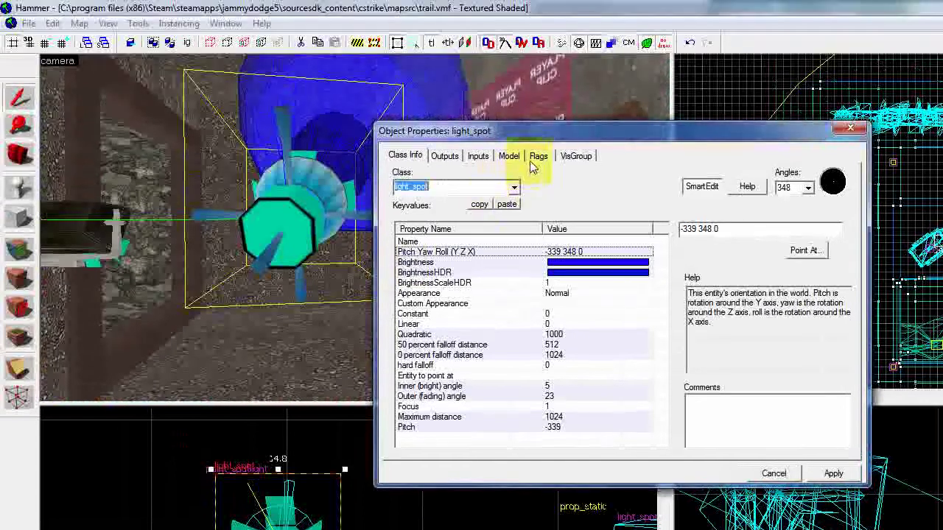
{"action": "left_click", "coordinate": [539, 125]}
{"action": "left_click", "coordinate": [411, 130]}
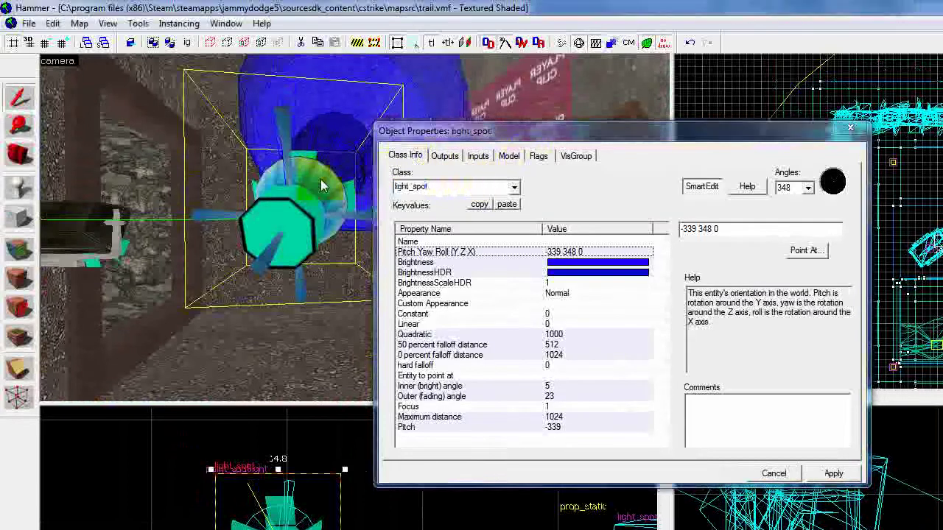
Reselect the point_spotlight and inspect its Color, Spotlight Length and Spotlight Width properties.
{"action": "left_click", "coordinate": [316, 197]}
{"action": "left_click", "coordinate": [320, 170]}
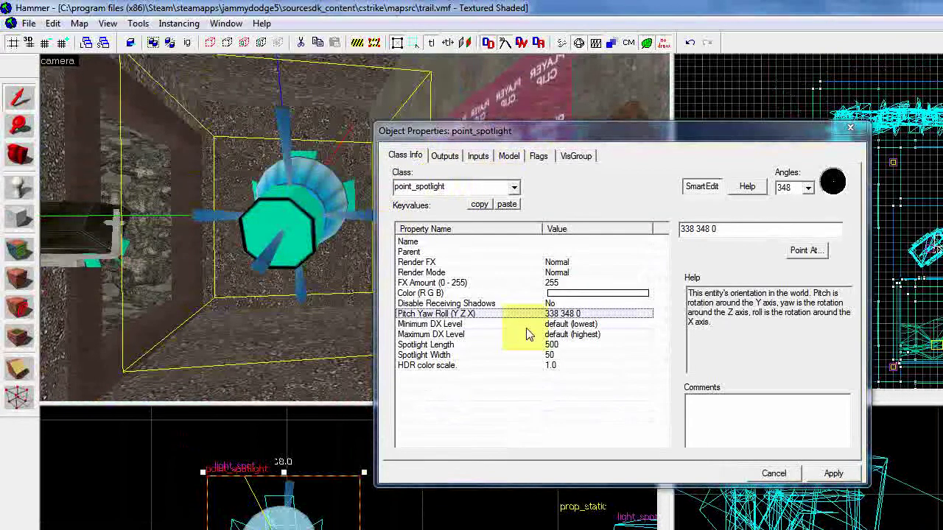
{"action": "left_click", "coordinate": [587, 293]}
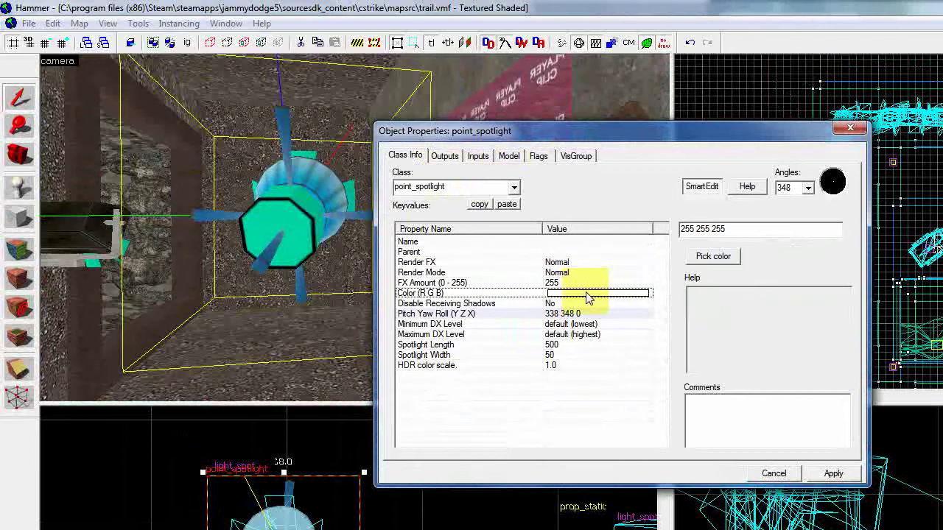
{"action": "left_click", "coordinate": [573, 349]}
{"action": "left_click", "coordinate": [551, 355]}
{"action": "key", "text": "d"}
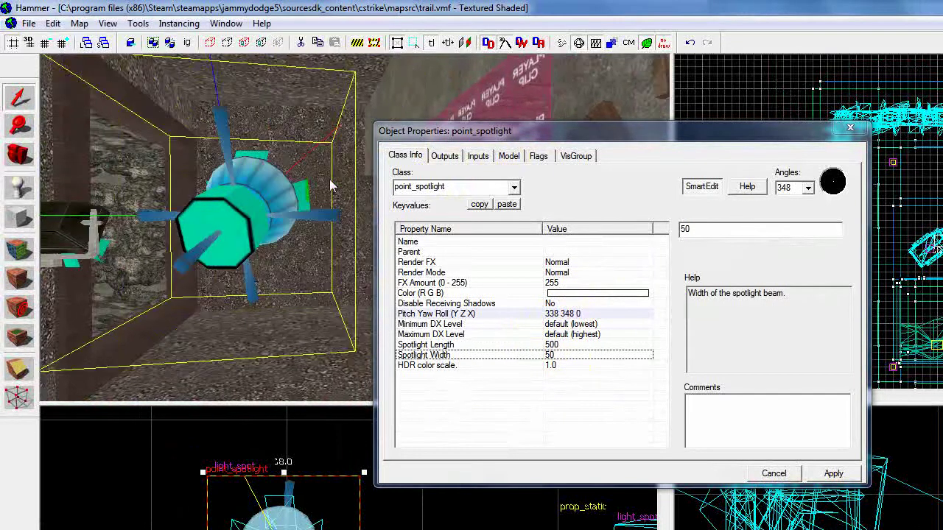
Examine the space around the point_spotlight in the 3D and top views to judge its beam length.
{"action": "key", "text": "w"}
{"action": "key", "text": "s"}
{"action": "key", "text": "a"}
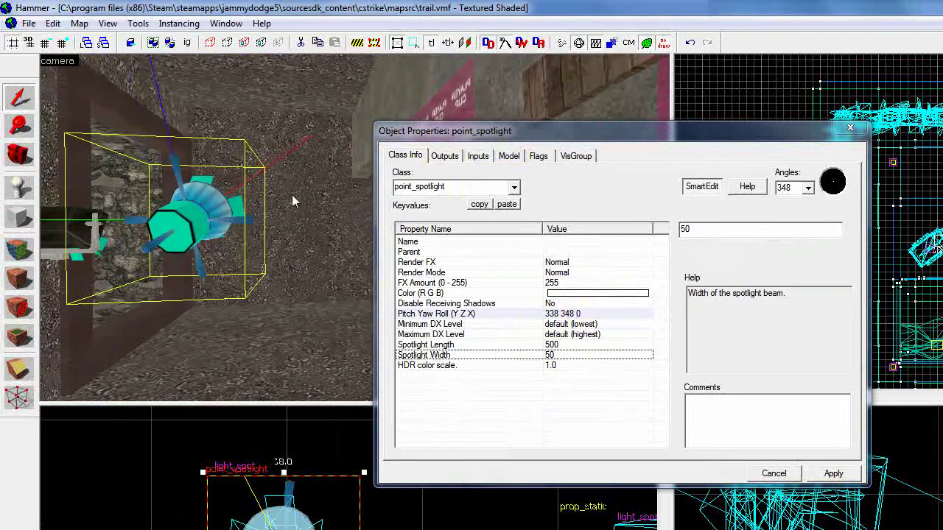
{"action": "key", "text": "w"}
{"action": "key", "text": "s"}
{"action": "scroll", "coordinate": [857, 181], "scroll_direction": "down", "scroll_amount": 2}
{"action": "scroll", "coordinate": [900, 196], "scroll_direction": "up", "scroll_amount": 6}
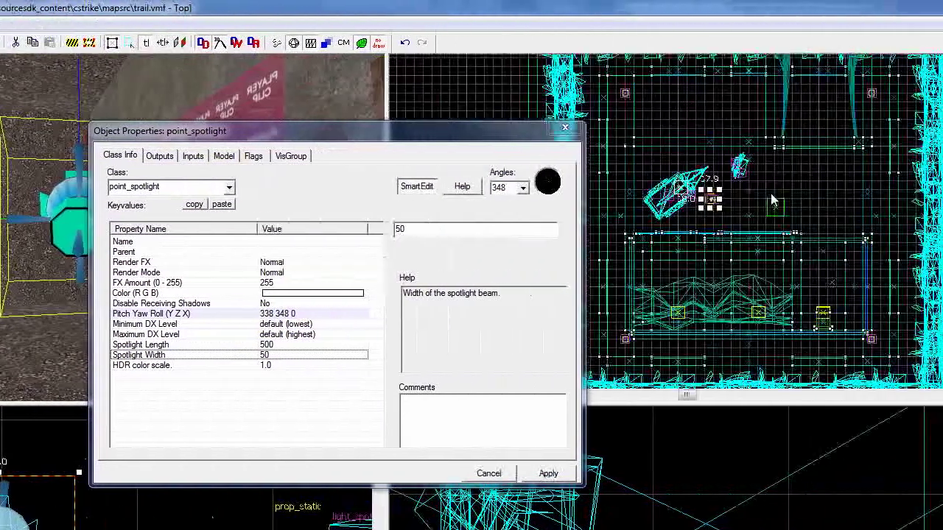
{"action": "scroll", "coordinate": [850, 237], "scroll_direction": "down", "scroll_amount": 4}
{"action": "scroll", "coordinate": [816, 194], "scroll_direction": "up", "scroll_amount": 3}
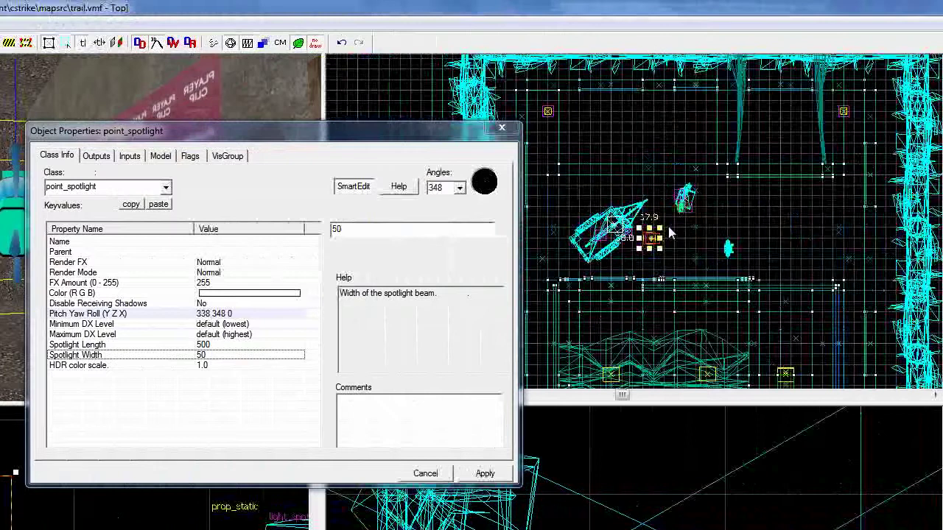
{"action": "scroll", "coordinate": [670, 230], "scroll_direction": "down", "scroll_amount": 1}
{"action": "left_click_drag", "start_coordinate": [663, 227], "coordinate": [841, 289]}
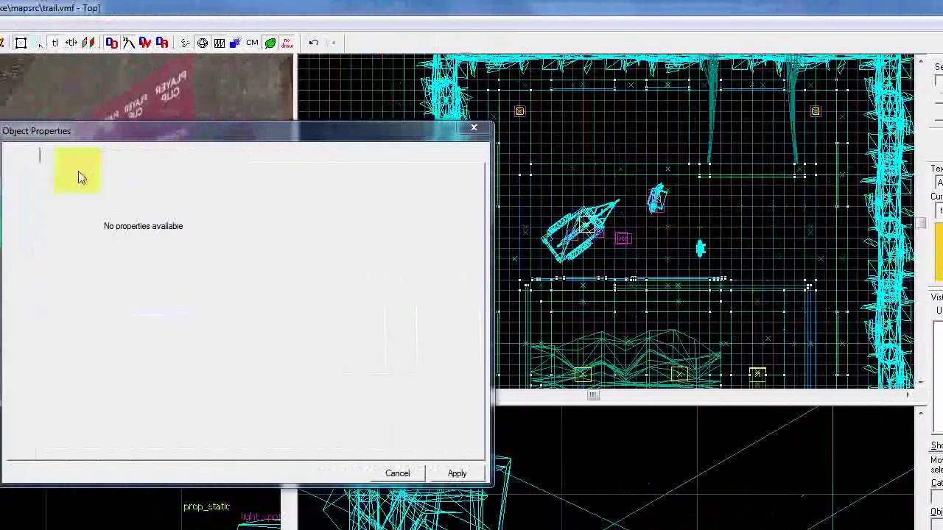
{"action": "key", "text": "Return"}
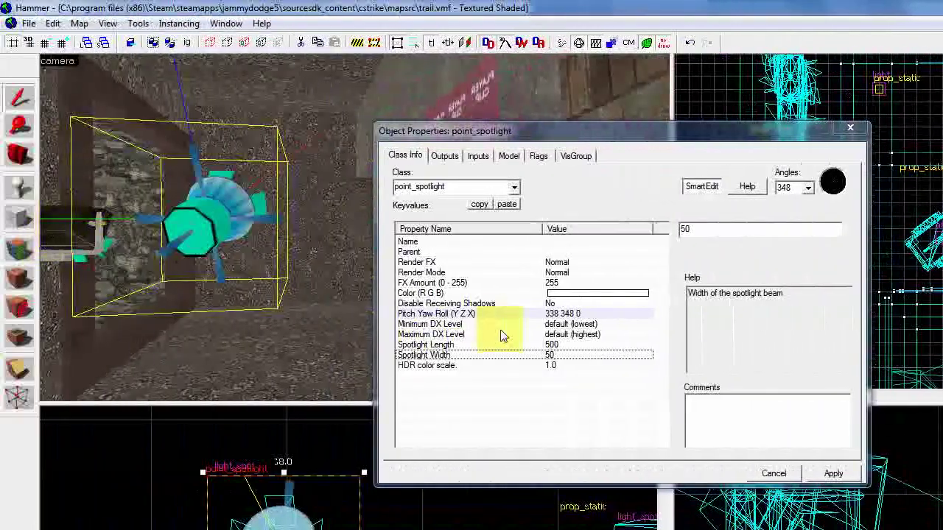
Set the point_spotlight's Spotlight Length to 100 and apply it.
{"action": "left_click", "coordinate": [501, 335]}
{"action": "left_click", "coordinate": [557, 344]}
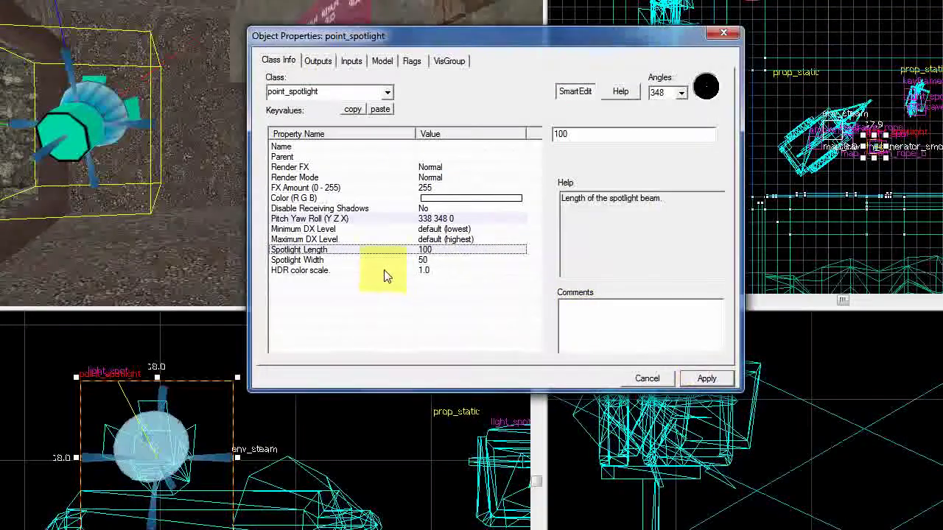
{"action": "left_click", "coordinate": [510, 355]}
Compare the light_spot's inner and outer angle properties with the point_spotlight's HDR color scale and beam settings.
{"action": "left_click", "coordinate": [58, 123]}
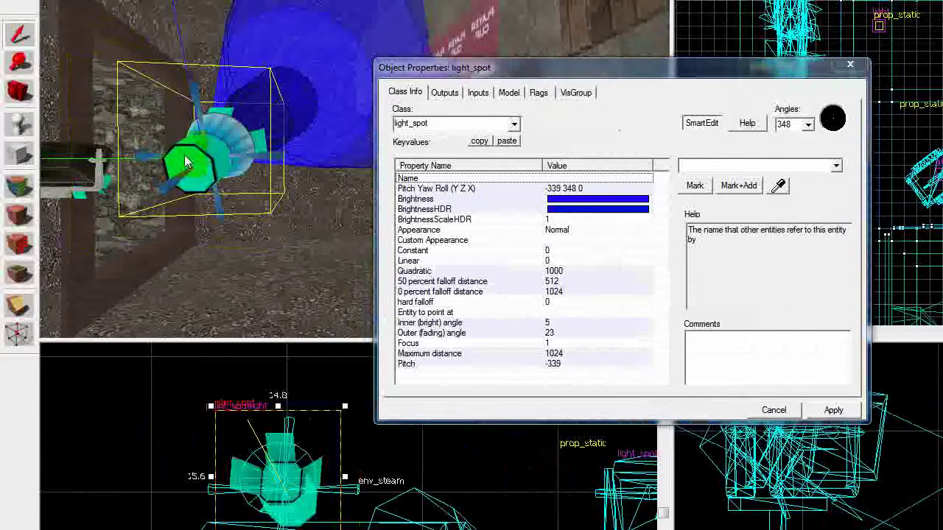
{"action": "left_click", "coordinate": [482, 325]}
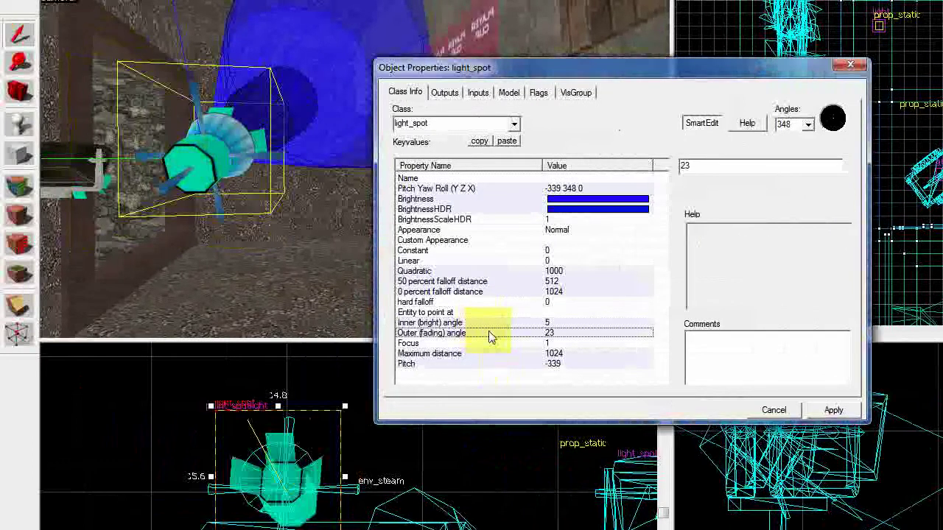
{"action": "left_click", "coordinate": [237, 149]}
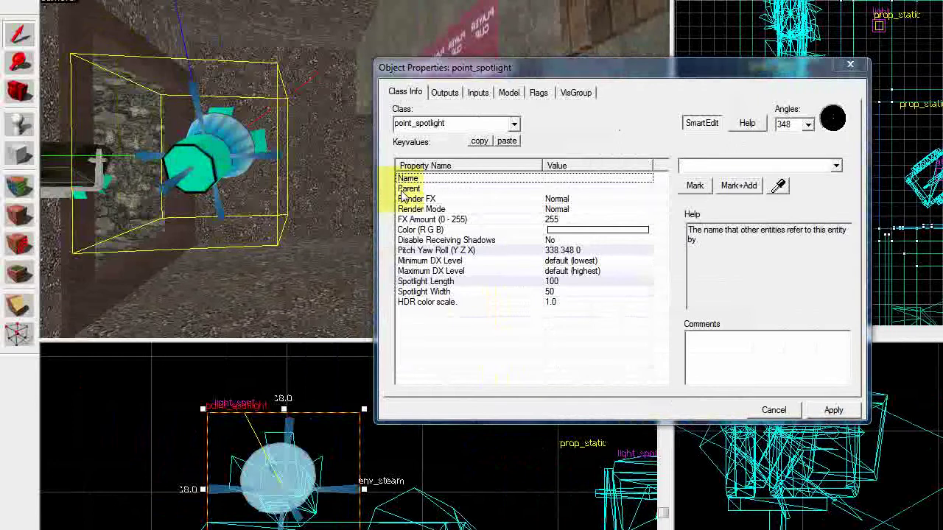
{"action": "left_click", "coordinate": [485, 303]}
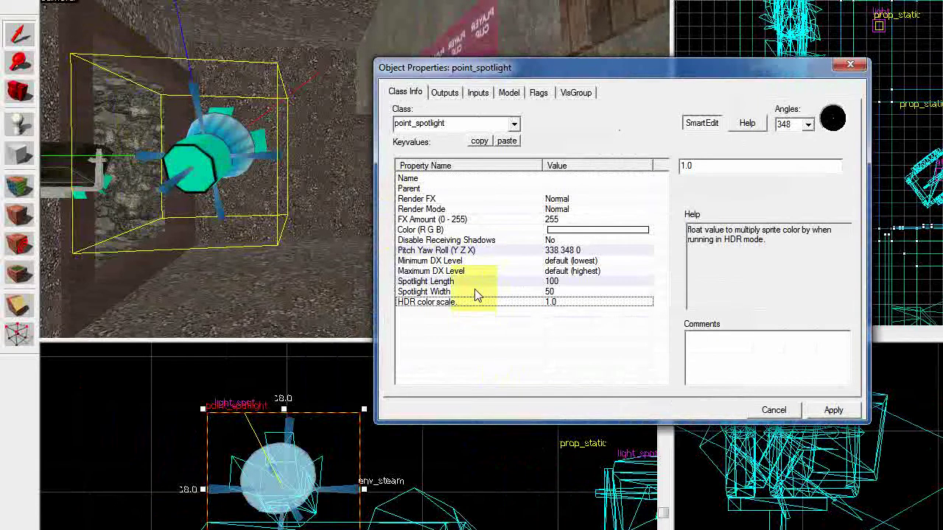
{"action": "left_click", "coordinate": [231, 188]}
{"action": "left_click", "coordinate": [206, 176]}
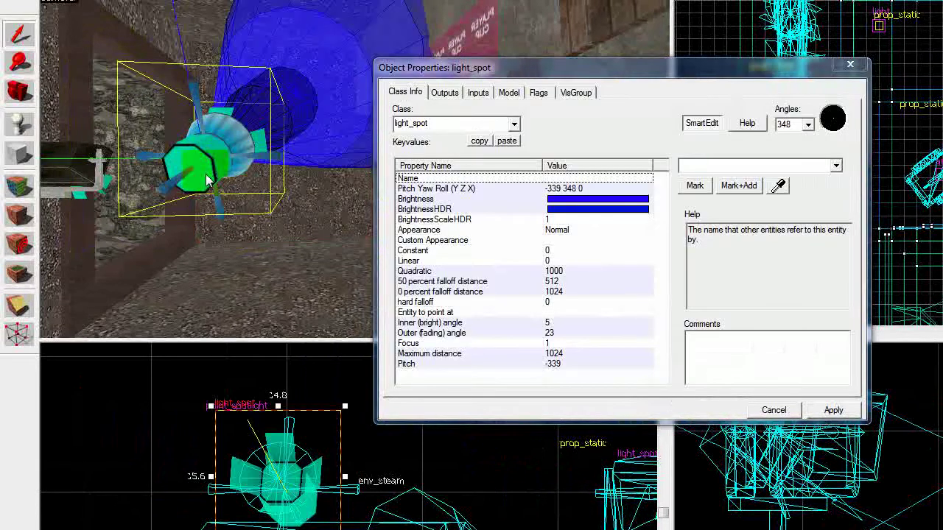
Place a new entity on the gravel beside the yellow work light stand.
{"action": "scroll", "coordinate": [206, 177], "scroll_direction": "up", "scroll_amount": 8}
{"action": "left_click_drag", "start_coordinate": [293, 98], "coordinate": [240, 112]}
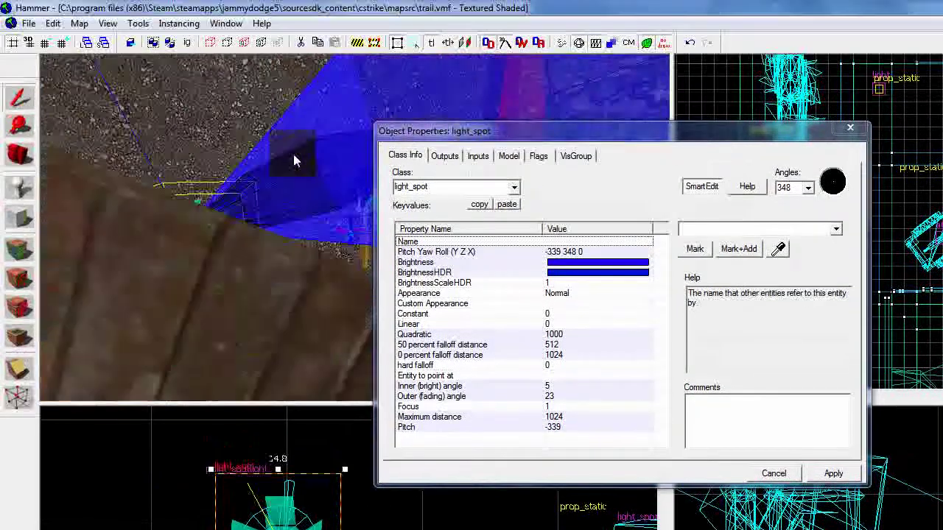
{"action": "key", "text": "s"}
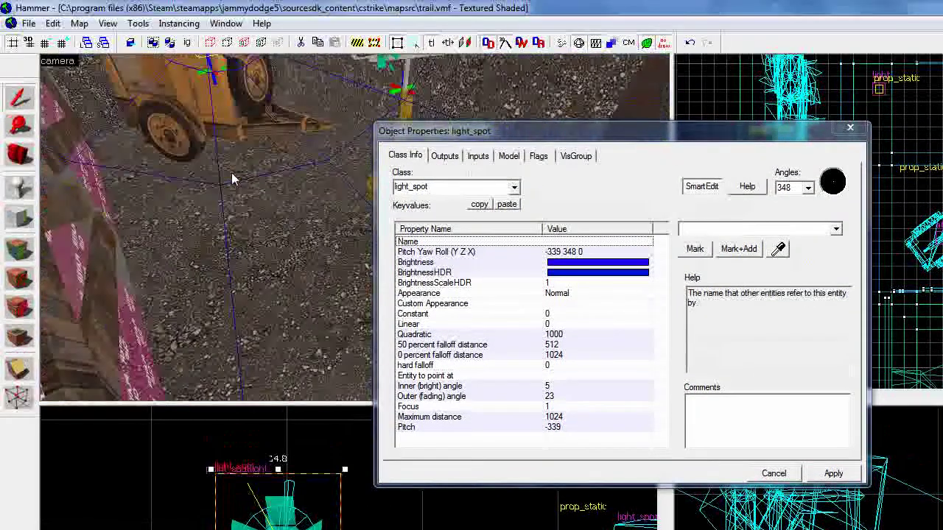
{"action": "key", "text": "shift+e"}
{"action": "left_click", "coordinate": [283, 301]}
Change the new entity's class to light_environment and apply it.
{"action": "double_click", "coordinate": [449, 186]}
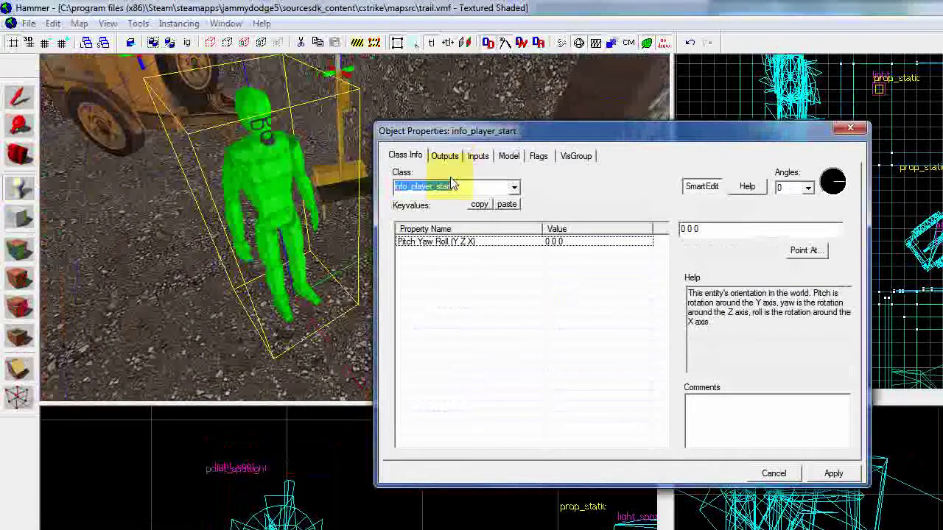
{"action": "type", "text": "light_le"}
{"action": "key", "text": "Return"}
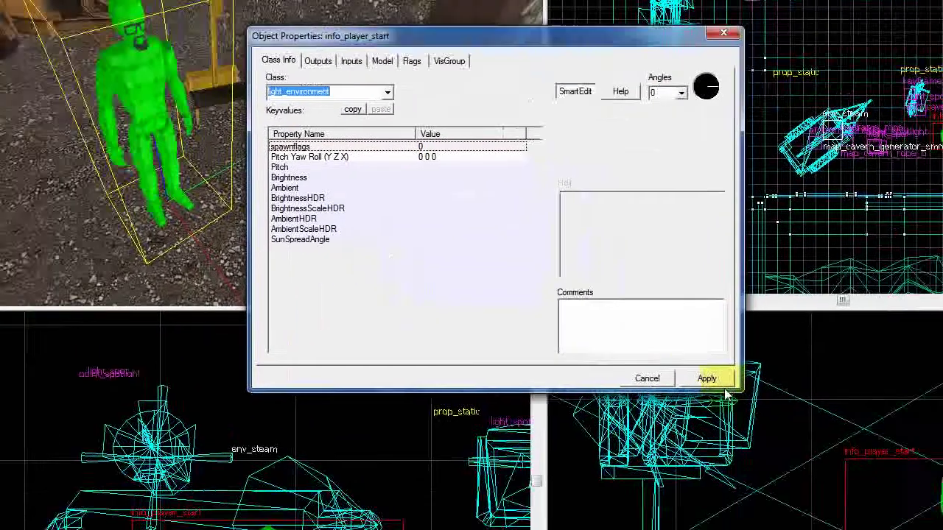
{"action": "left_click", "coordinate": [833, 474]}
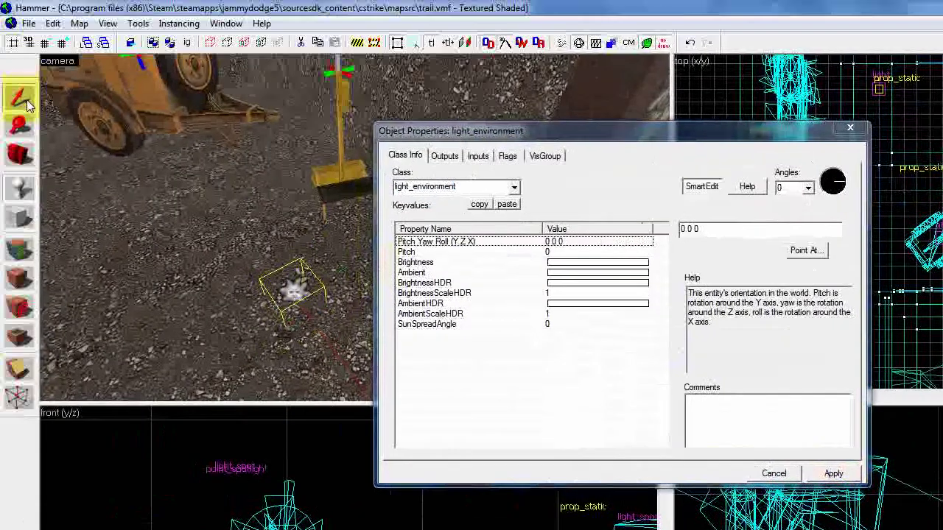
Raise the light_environment slightly above the ground in the front view.
{"action": "left_click", "coordinate": [30, 105]}
{"action": "scroll", "coordinate": [243, 501], "scroll_direction": "down", "scroll_amount": 6}
{"action": "scroll", "coordinate": [295, 479], "scroll_direction": "up", "scroll_amount": 2}
{"action": "left_click_drag", "start_coordinate": [295, 443], "coordinate": [296, 359]}
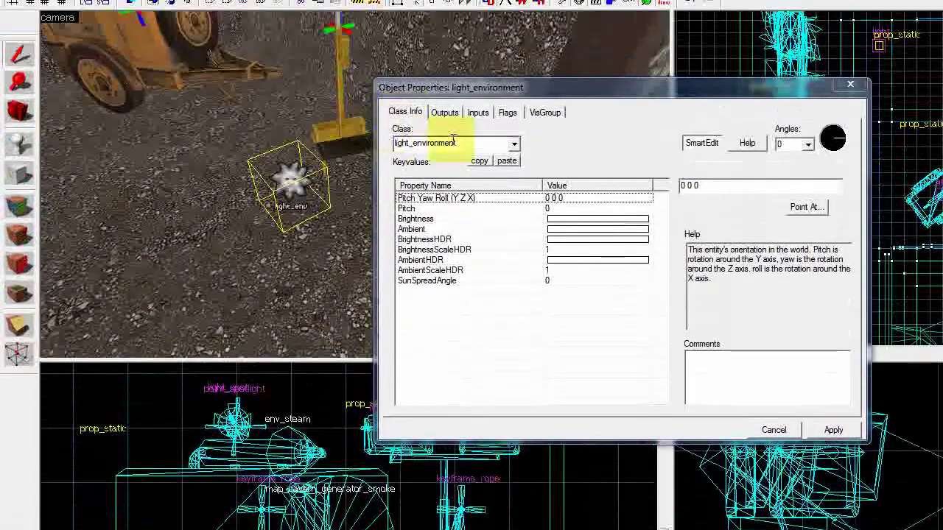
Examine the light_environment's flags and its Brightness, Ambient, AmbientHDR, Pitch and SunSpreadAngle properties, and close its properties.
{"action": "left_click", "coordinate": [508, 112]}
{"action": "left_click", "coordinate": [416, 114]}
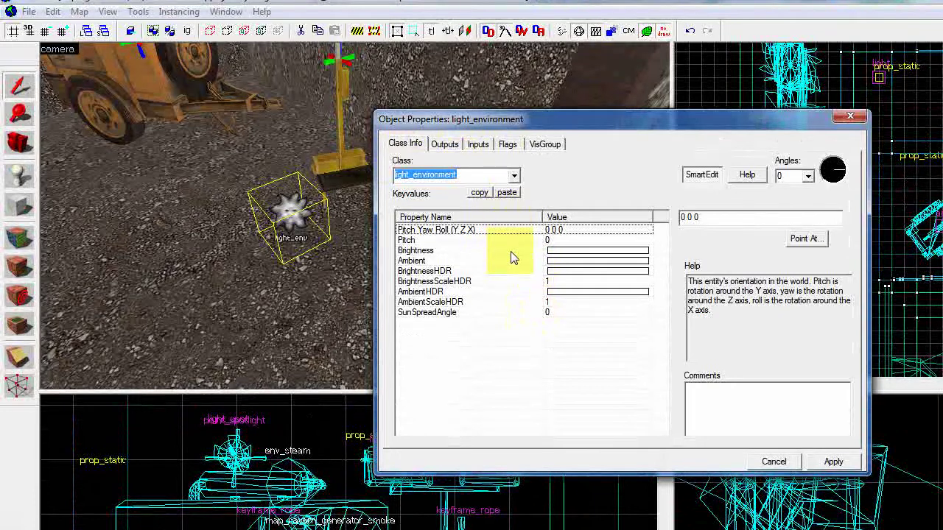
{"action": "left_click", "coordinate": [535, 252]}
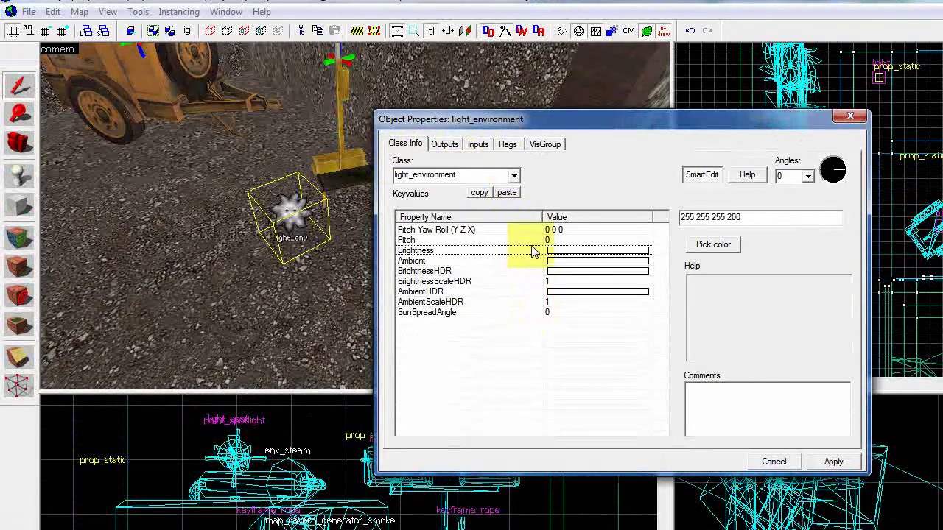
{"action": "left_click", "coordinate": [524, 313]}
{"action": "left_click", "coordinate": [520, 291]}
{"action": "left_click", "coordinate": [508, 145]}
{"action": "left_click", "coordinate": [421, 147]}
{"action": "left_click", "coordinate": [502, 280]}
{"action": "left_click", "coordinate": [506, 261]}
{"action": "left_click", "coordinate": [508, 242]}
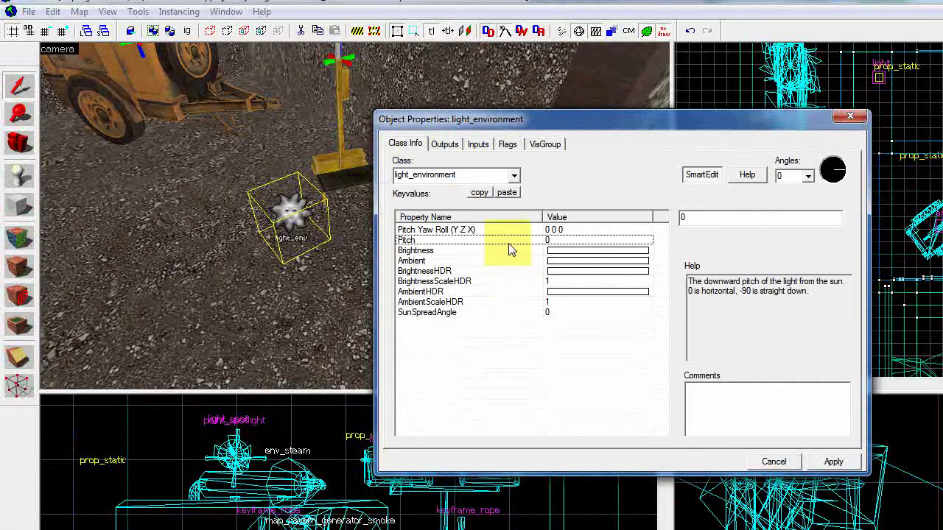
{"action": "left_click", "coordinate": [512, 250]}
{"action": "left_click", "coordinate": [850, 117]}
{"action": "left_click", "coordinate": [757, 136]}
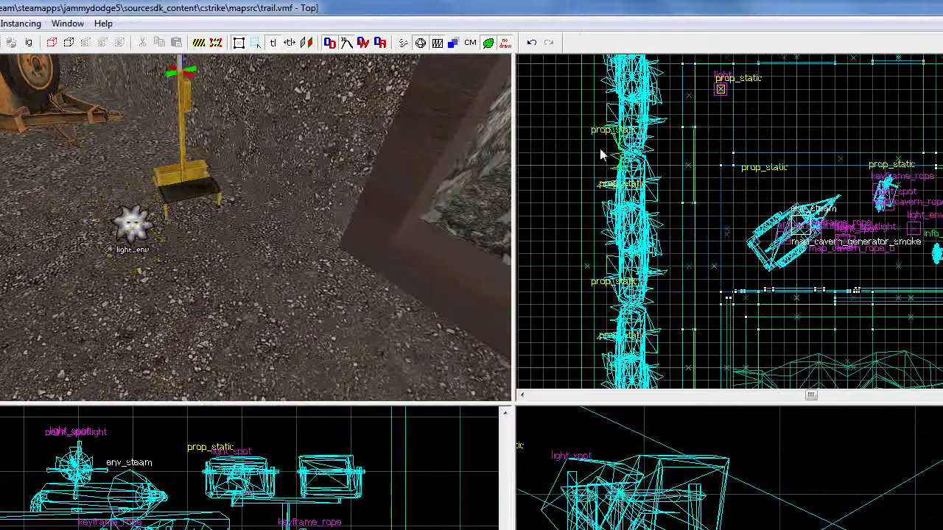